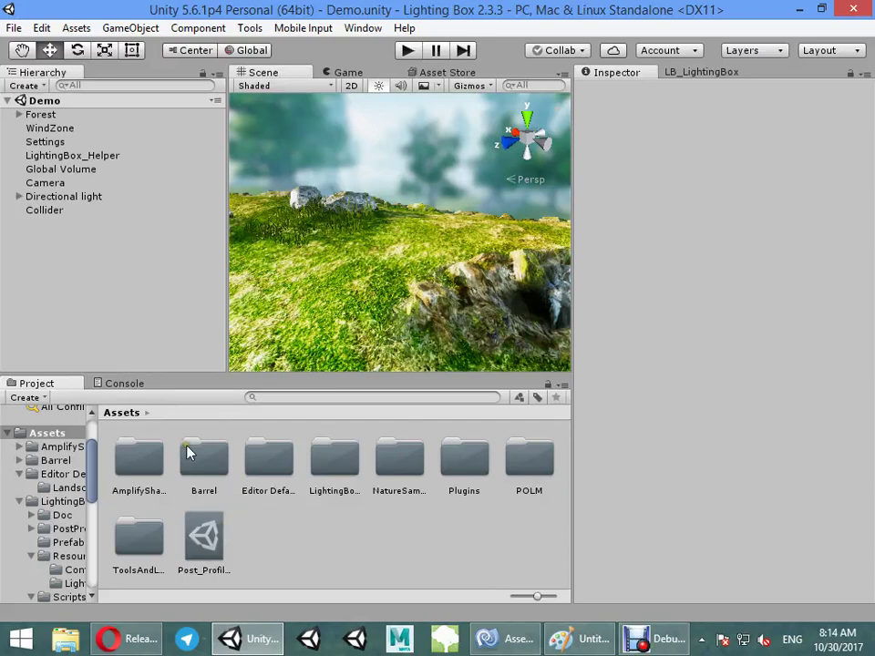
Step: Review the General page of the editor preferences, including the Editor Skin setting, and close the preferences
{"action": "right_click_drag", "start_coordinate": [268, 272], "coordinate": [364, 239]}
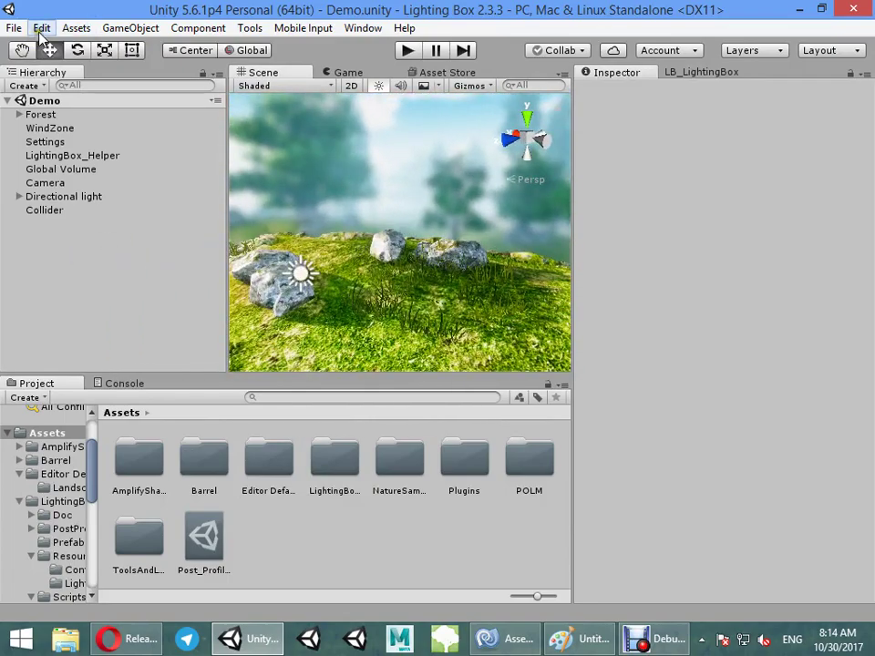
{"action": "left_click", "coordinate": [41, 27]}
{"action": "left_click", "coordinate": [108, 279]}
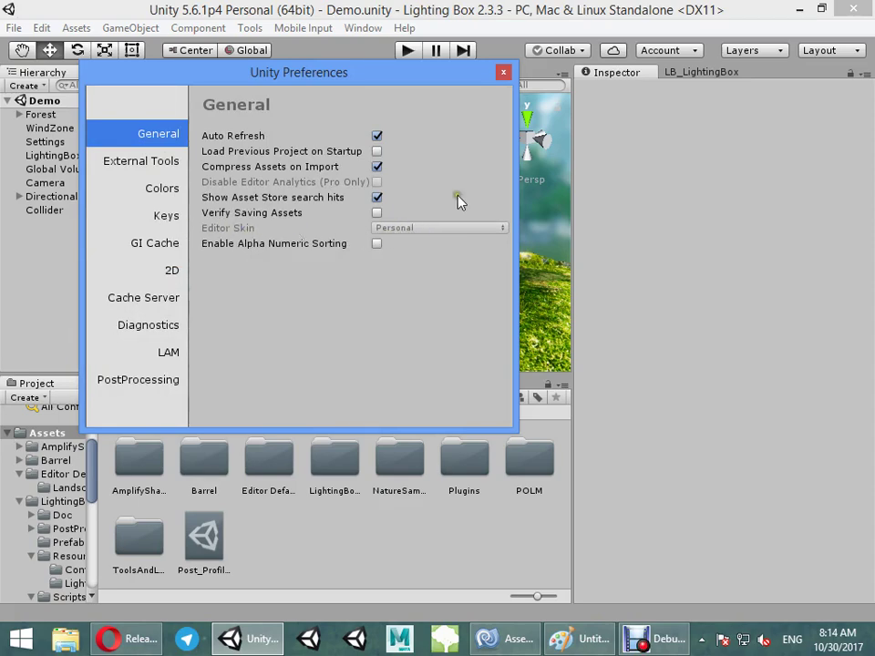
{"action": "left_click", "coordinate": [503, 72]}
Step: Switch to the Opera browser and highlight the Zios Themes [r573] release title on the unity-themes GitHub page
{"action": "left_click", "coordinate": [123, 638]}
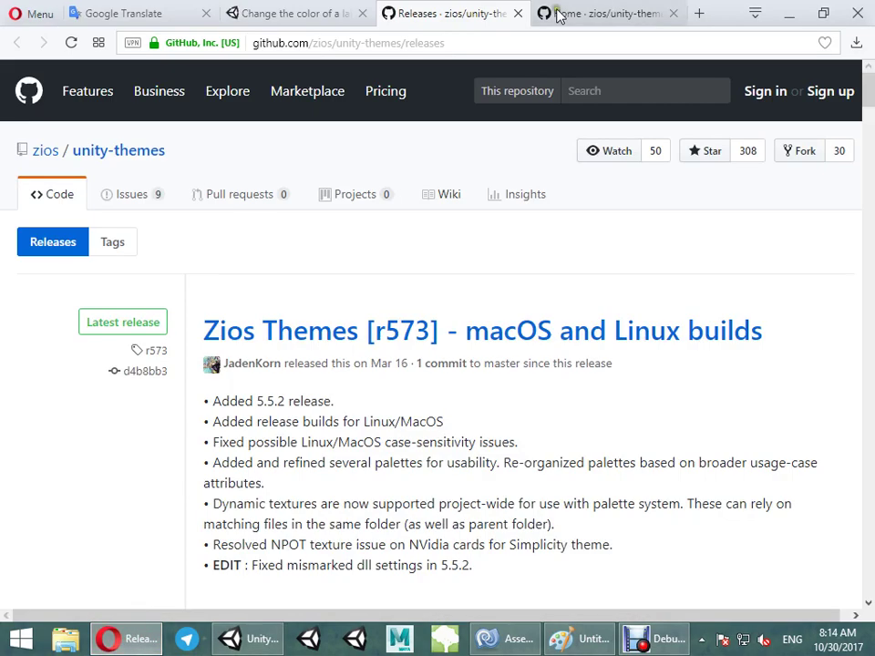
{"action": "left_click_drag", "start_coordinate": [192, 318], "coordinate": [442, 321]}
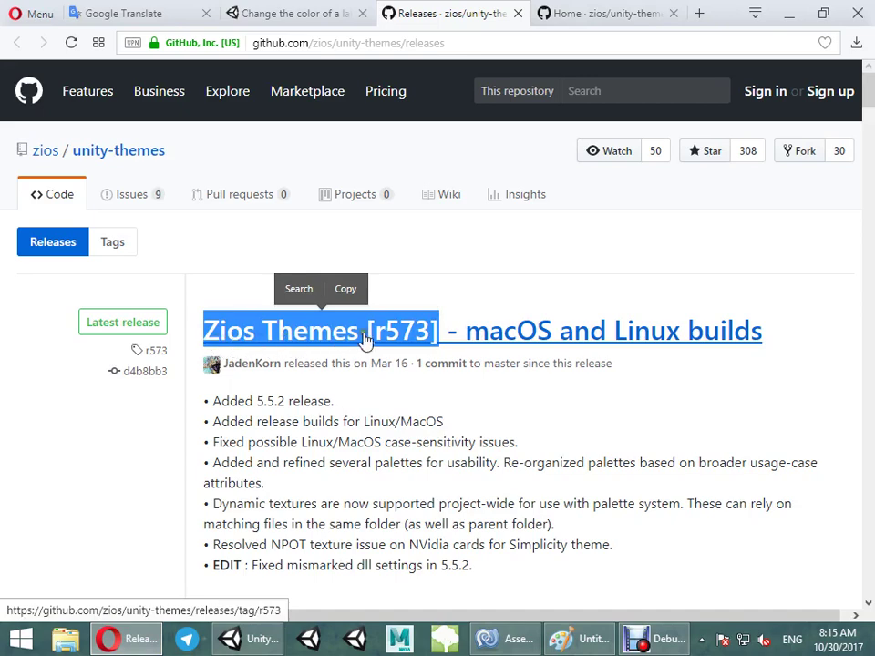
{"action": "left_click", "coordinate": [473, 255]}
{"action": "key", "text": "super+d"}
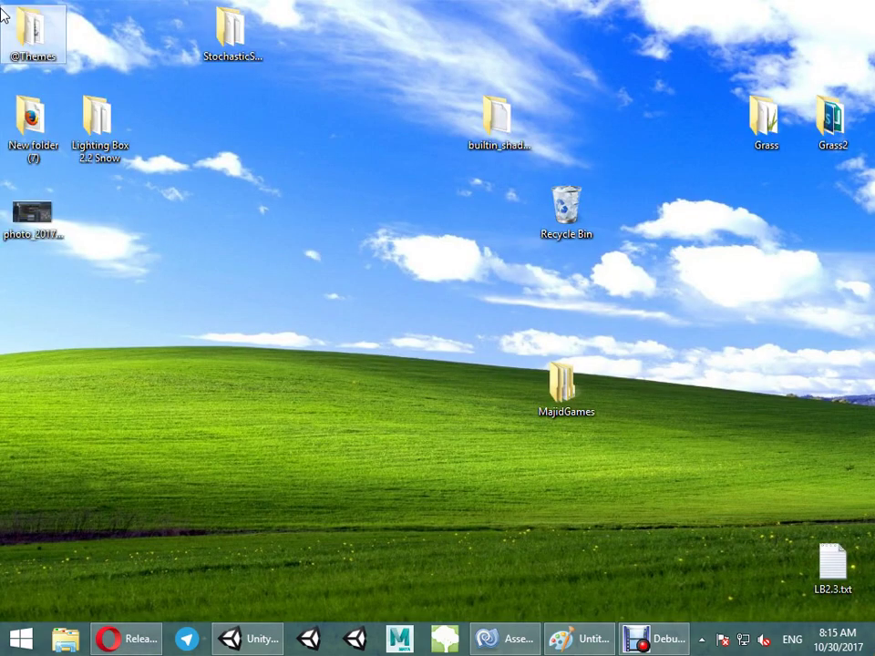
{"action": "double_click", "coordinate": [46, 57]}
{"action": "left_click_drag", "start_coordinate": [37, 53], "coordinate": [37, 453]}
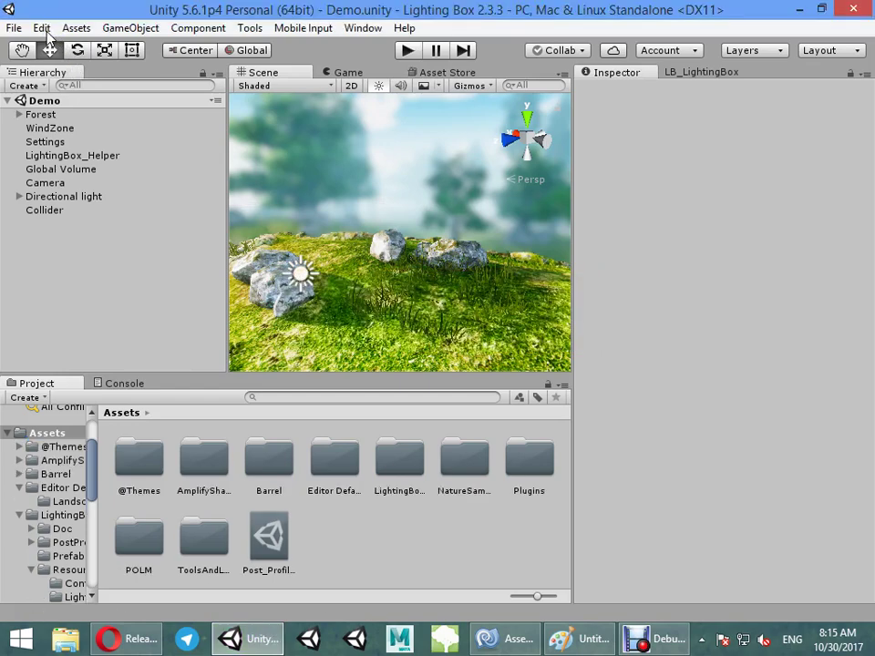
{"action": "left_click", "coordinate": [124, 384]}
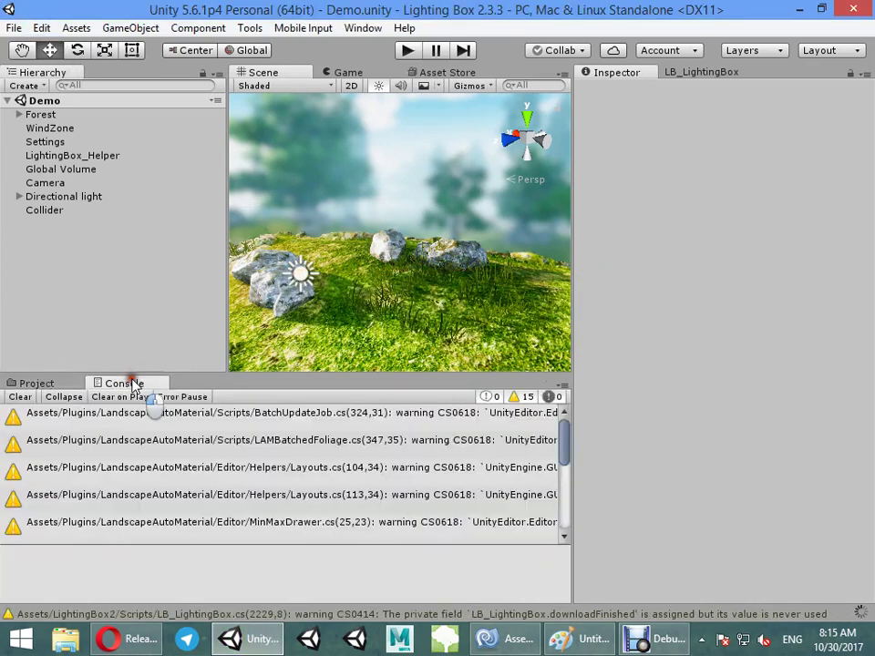
{"action": "left_click", "coordinate": [20, 397]}
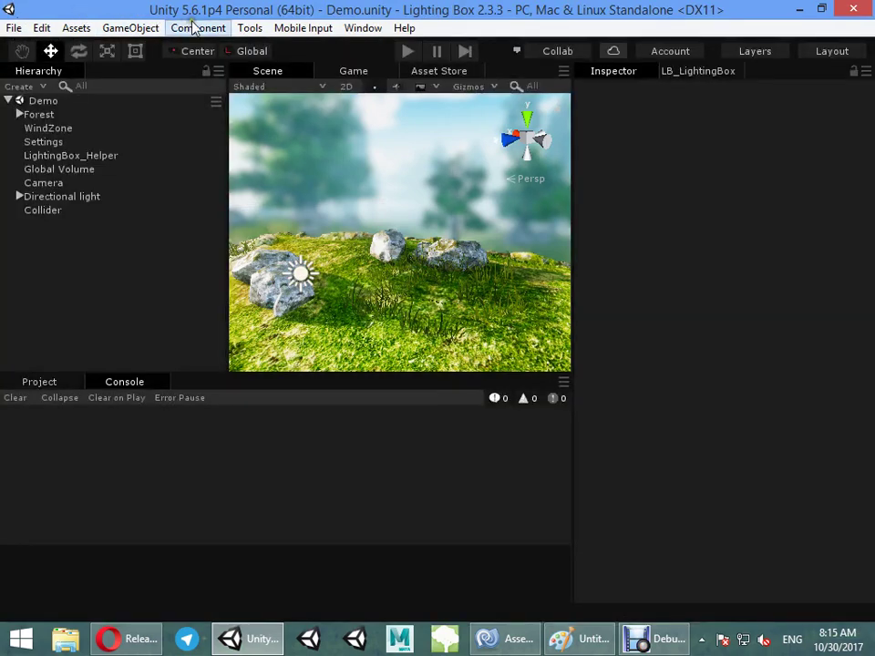
Step: Open the Themes page of the Unity preferences
{"action": "left_click", "coordinate": [191, 28]}
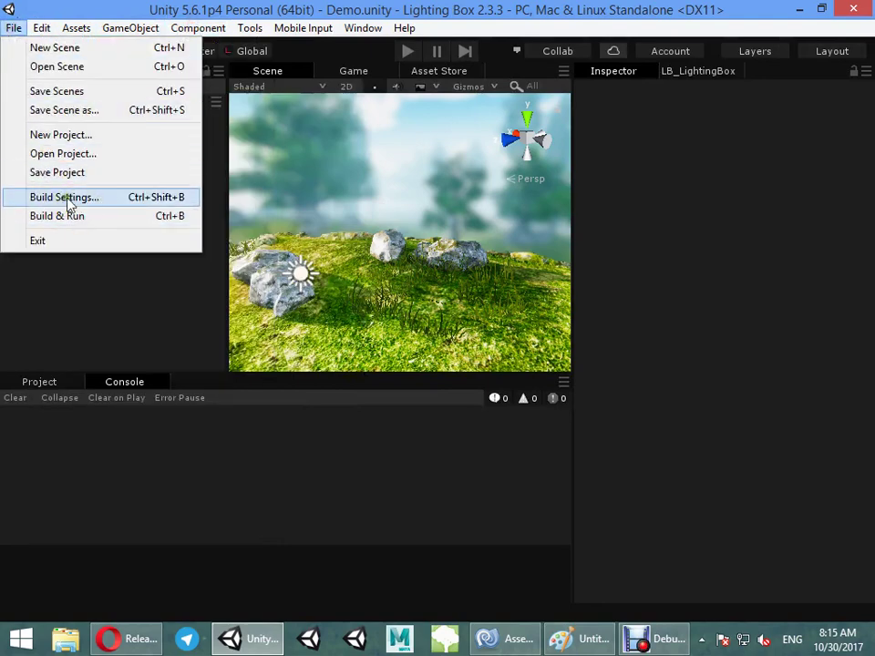
{"action": "mouse_move", "coordinate": [42, 27]}
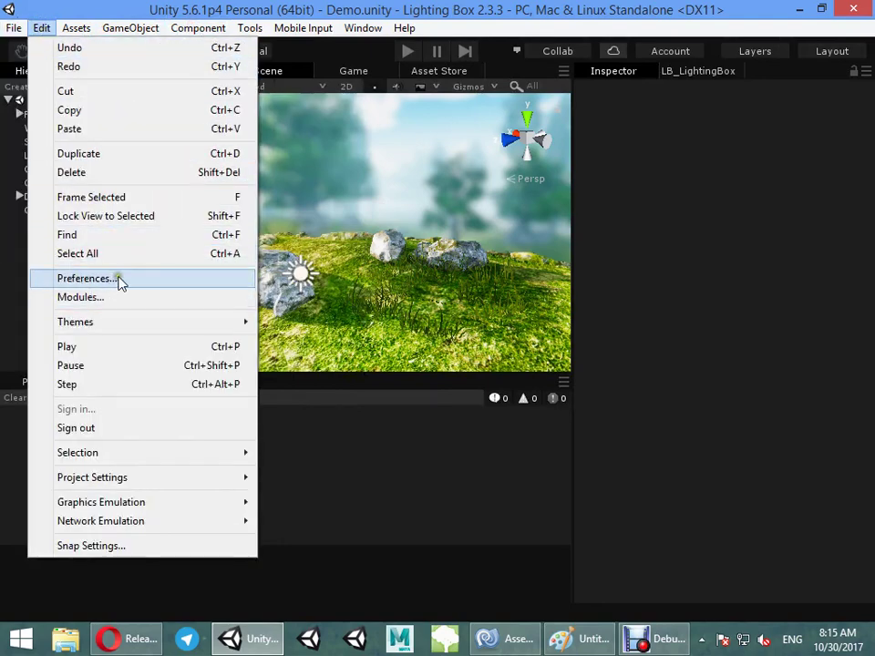
{"action": "left_click", "coordinate": [118, 283]}
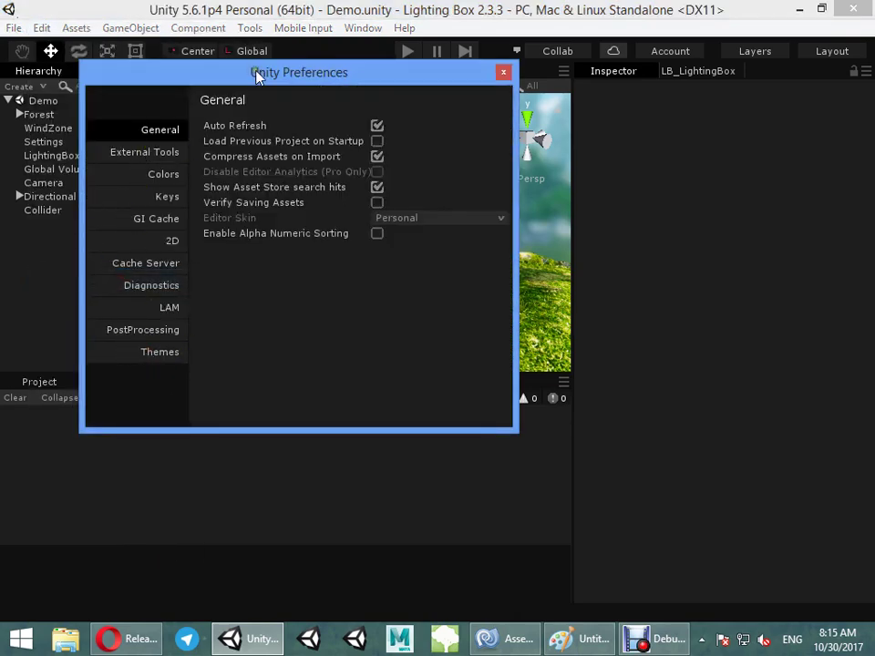
{"action": "left_click_drag", "start_coordinate": [257, 77], "coordinate": [222, 73]}
{"action": "left_click", "coordinate": [125, 346]}
Step: Try the Default and Classy editor themes, and set the theme back to Simplicity
{"action": "left_click", "coordinate": [368, 124]}
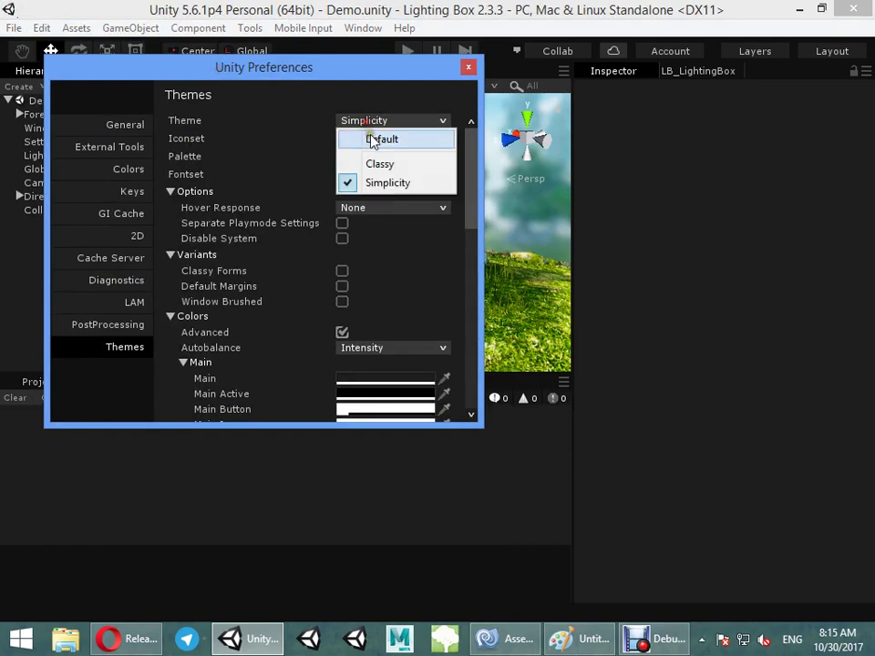
{"action": "left_click", "coordinate": [383, 141]}
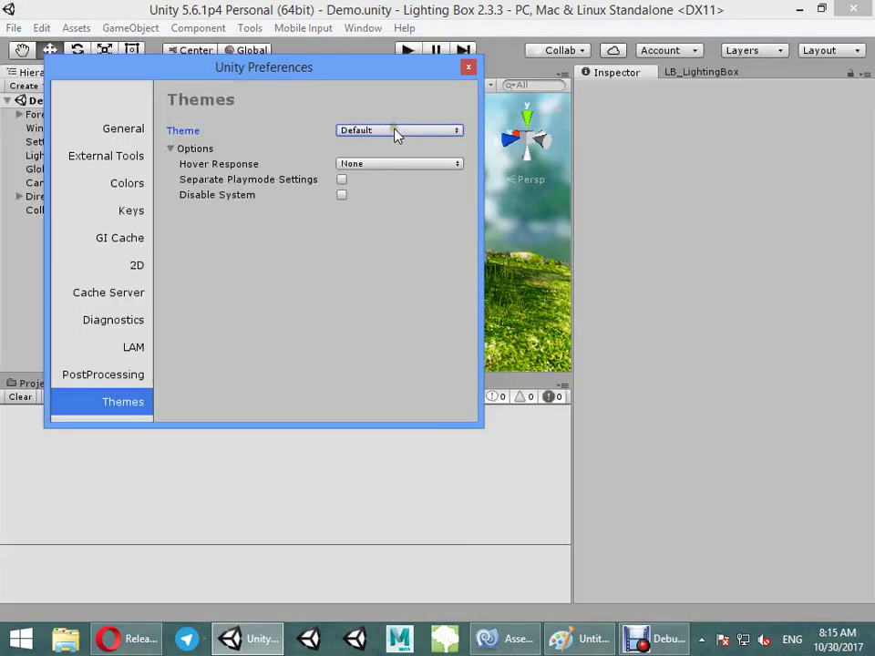
{"action": "left_click", "coordinate": [397, 130]}
{"action": "left_click", "coordinate": [391, 173]}
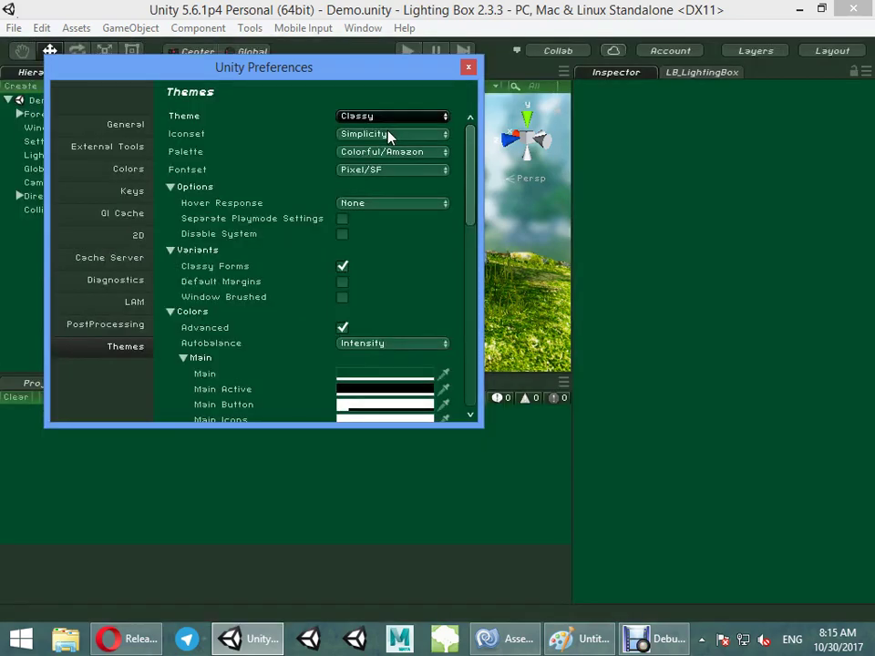
{"action": "left_click", "coordinate": [390, 134]}
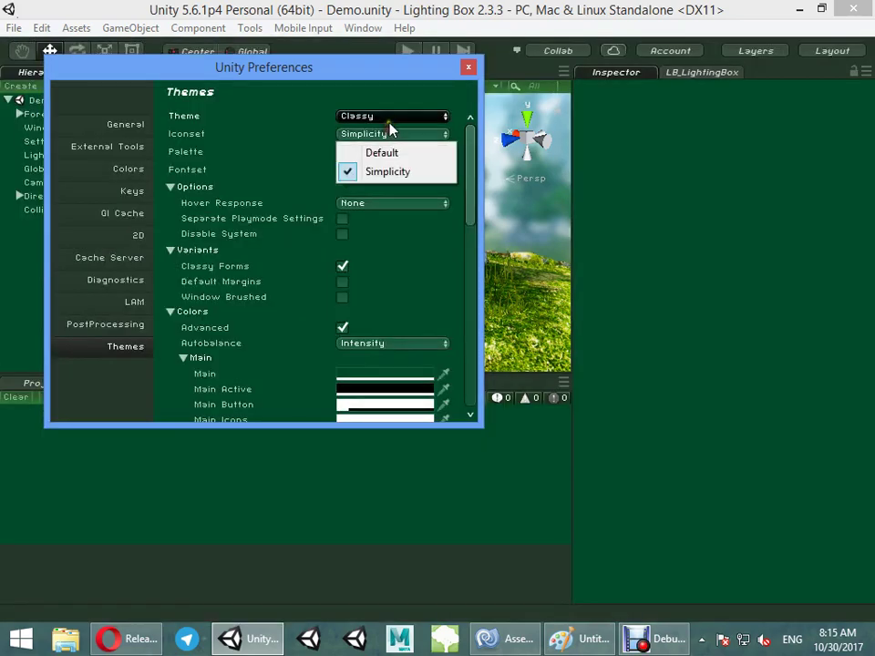
{"action": "left_click", "coordinate": [377, 116]}
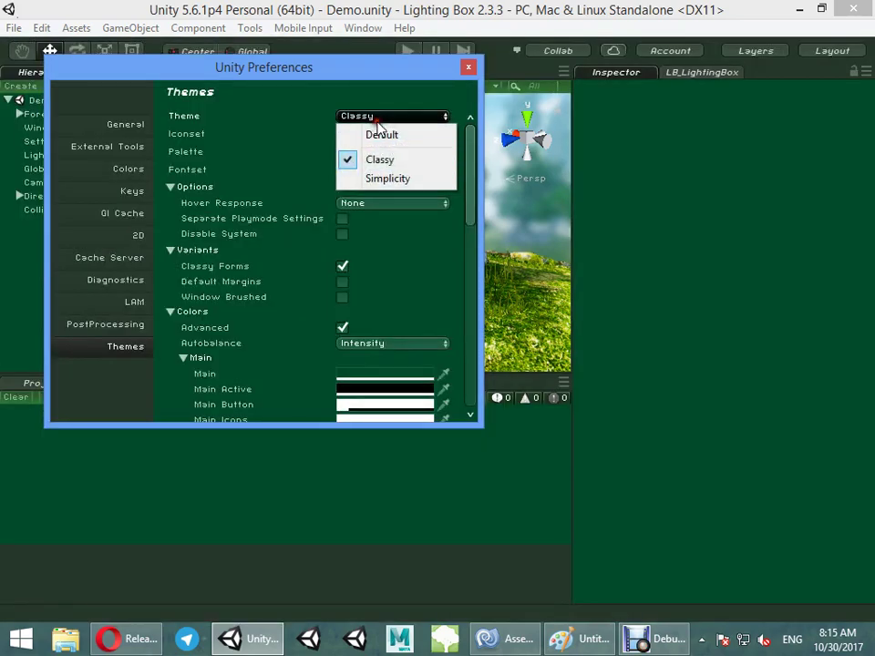
{"action": "left_click", "coordinate": [415, 180]}
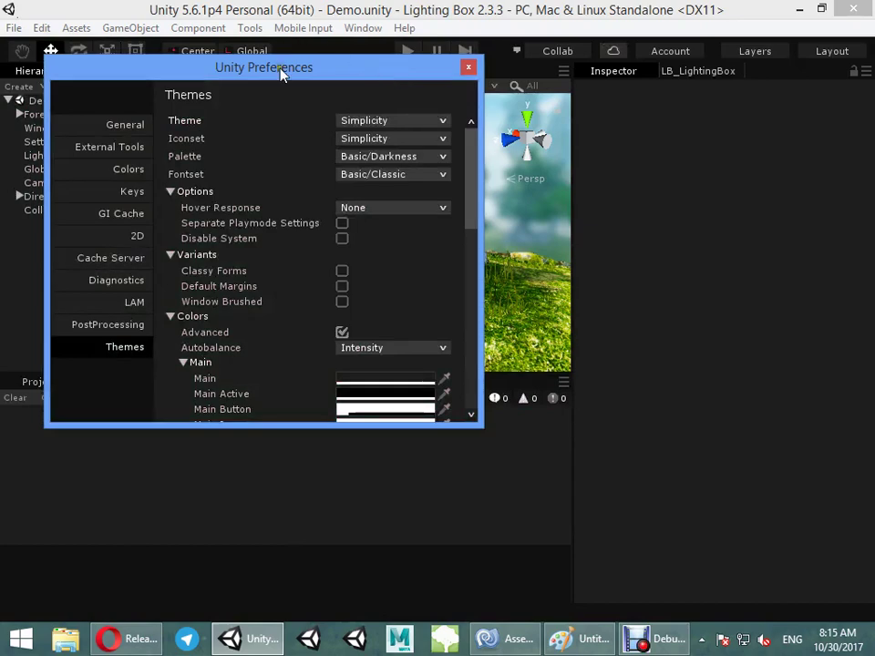
Step: View the LB_LightingBox panel under the applied theme and return to the Inspector
{"action": "left_click_drag", "start_coordinate": [281, 75], "coordinate": [393, 103]}
{"action": "left_click", "coordinate": [717, 71]}
{"action": "left_click", "coordinate": [618, 73]}
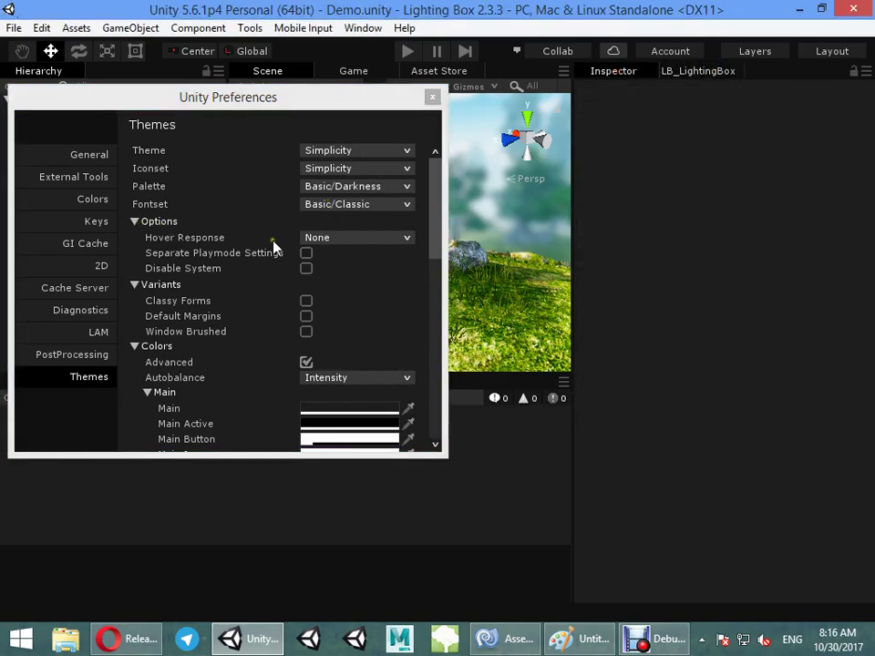
Step: Select the Basic/Darkness palette and the Basic/Classic fontset for the Simplicity theme
{"action": "mouse_move", "coordinate": [351, 110]}
{"action": "left_mouse_down"}
{"action": "mouse_move", "coordinate": [375, 116]}
{"action": "mouse_move", "coordinate": [352, 114]}
{"action": "left_mouse_up"}
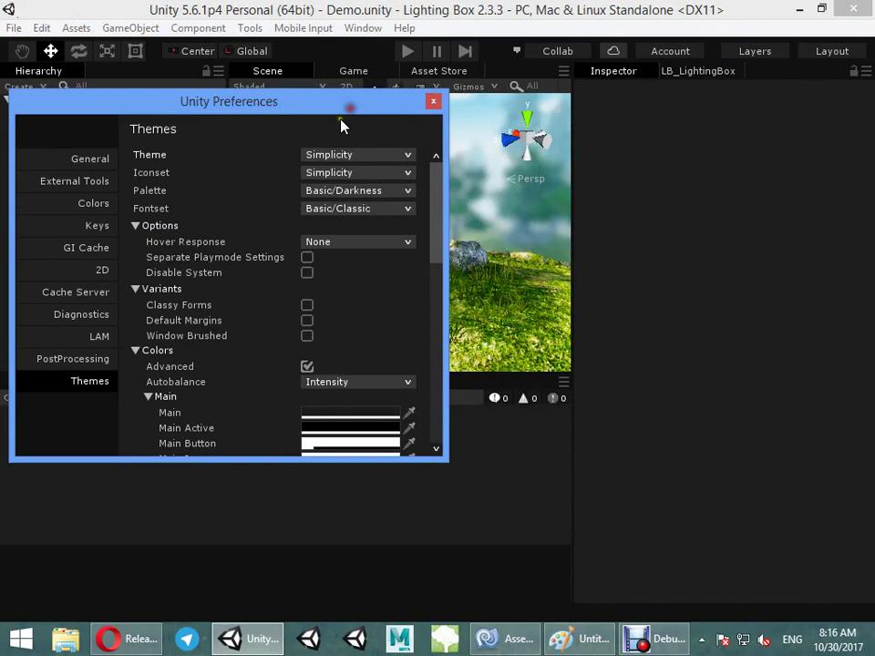
{"action": "left_click", "coordinate": [349, 192]}
{"action": "mouse_move", "coordinate": [351, 230]}
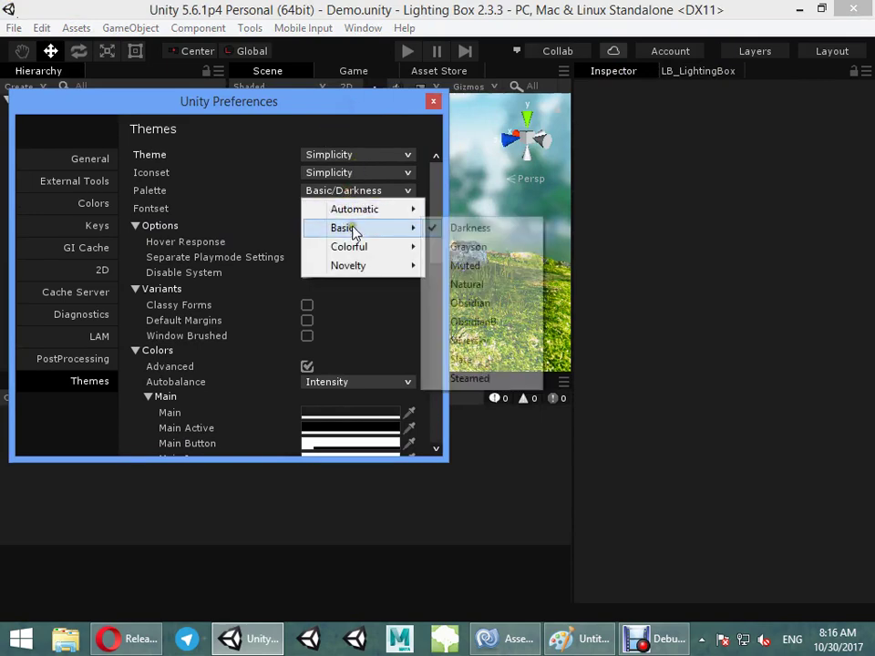
{"action": "left_click", "coordinate": [462, 230]}
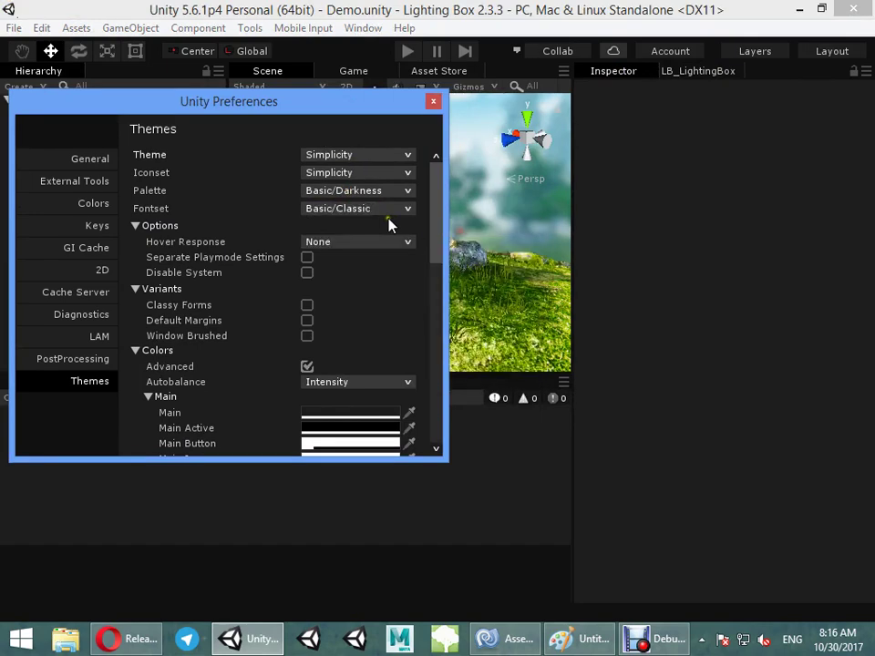
{"action": "left_click", "coordinate": [376, 212]}
{"action": "mouse_move", "coordinate": [366, 234]}
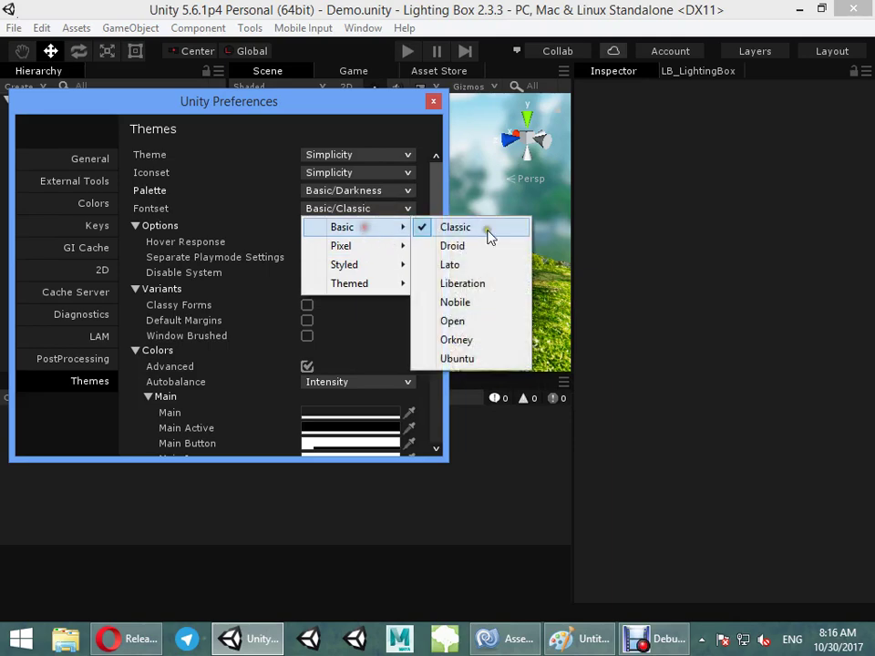
{"action": "left_click", "coordinate": [478, 236]}
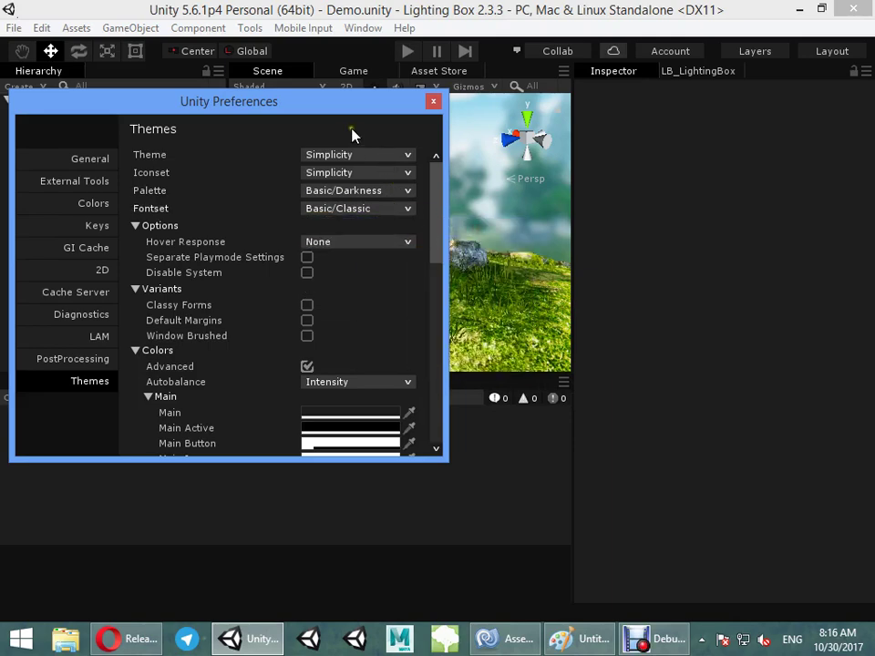
Step: Try the Basic/Grayson and Basic/Muted palettes on the editor theme
{"action": "left_click_drag", "start_coordinate": [353, 102], "coordinate": [249, 90]}
{"action": "left_click", "coordinate": [373, 180]}
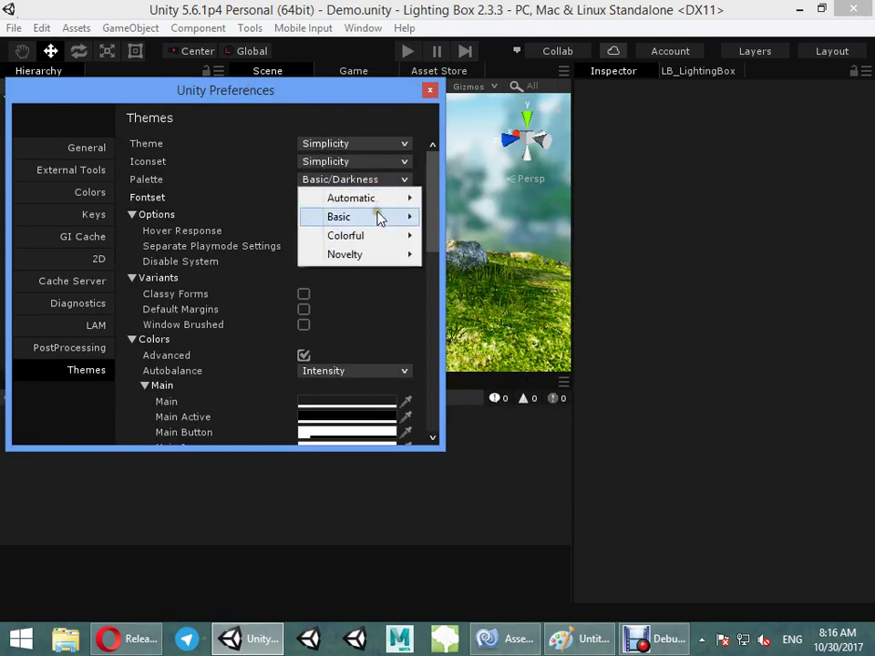
{"action": "mouse_move", "coordinate": [379, 216]}
{"action": "left_click", "coordinate": [464, 236]}
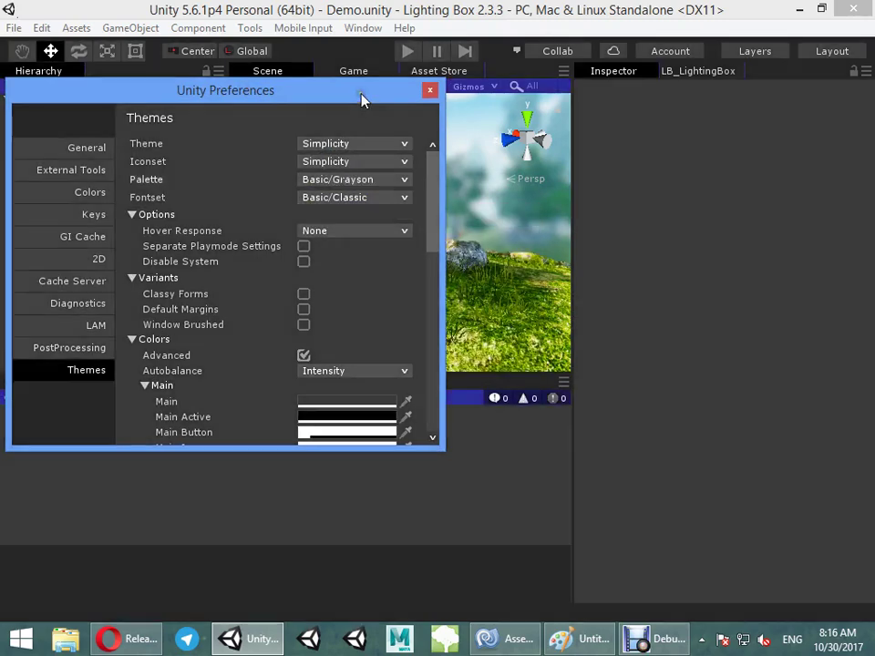
{"action": "left_click_drag", "start_coordinate": [361, 100], "coordinate": [341, 70]}
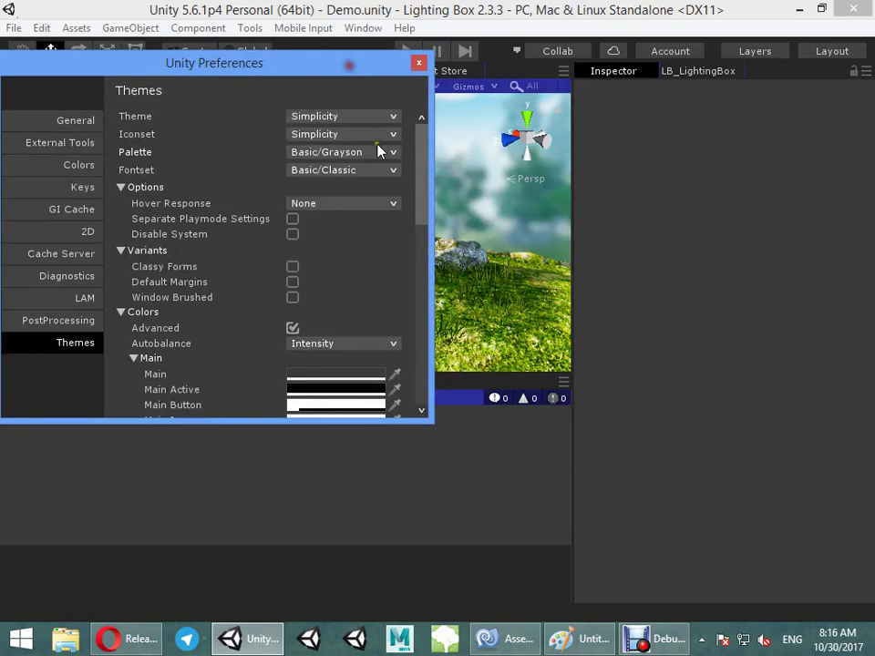
{"action": "left_click", "coordinate": [371, 157]}
{"action": "mouse_move", "coordinate": [384, 193]}
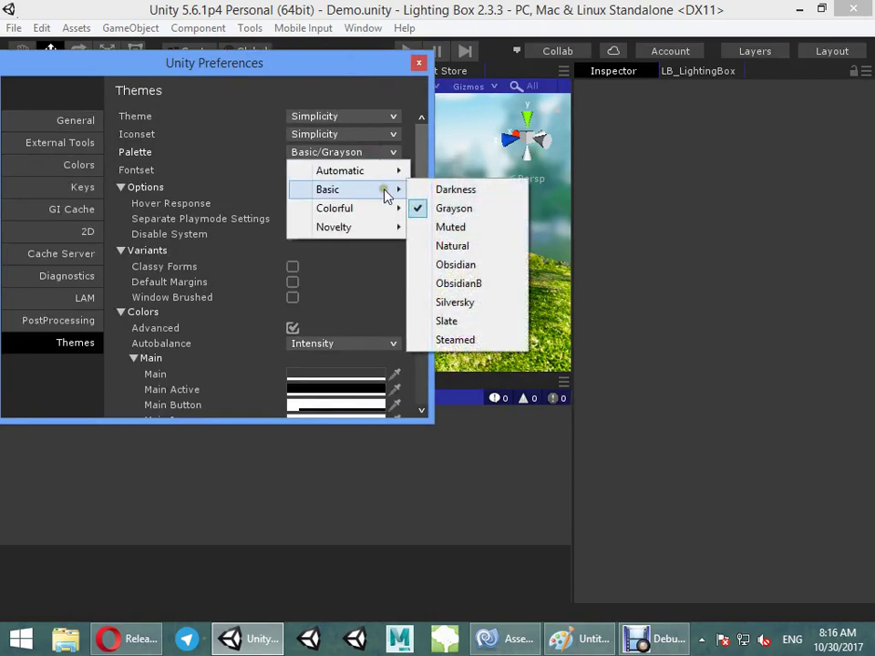
{"action": "left_click", "coordinate": [432, 227]}
Step: Try the Basic/Natural and Basic/Obsidian palettes on the editor theme
{"action": "left_click", "coordinate": [367, 155]}
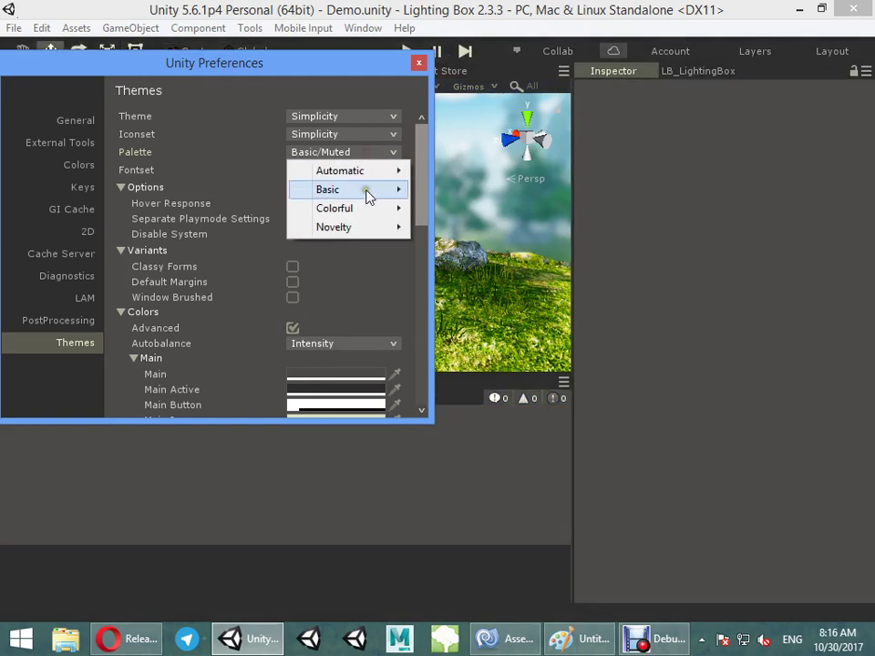
{"action": "mouse_move", "coordinate": [365, 193]}
{"action": "left_click", "coordinate": [431, 229]}
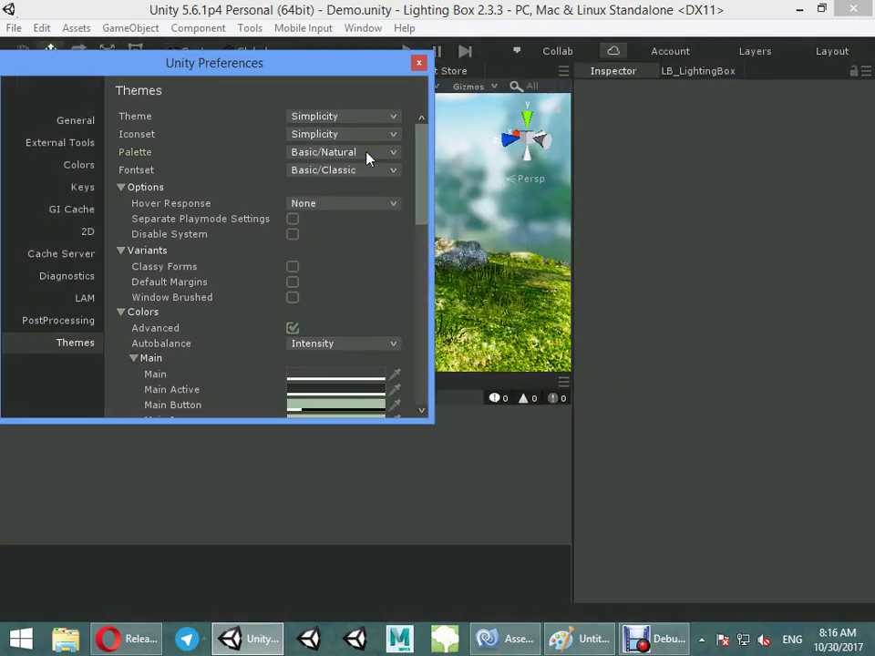
{"action": "left_click", "coordinate": [367, 156]}
{"action": "left_click", "coordinate": [455, 265]}
Step: Set the theme's palette to Basic/ObsidianB
{"action": "left_click", "coordinate": [371, 156]}
{"action": "mouse_move", "coordinate": [386, 193]}
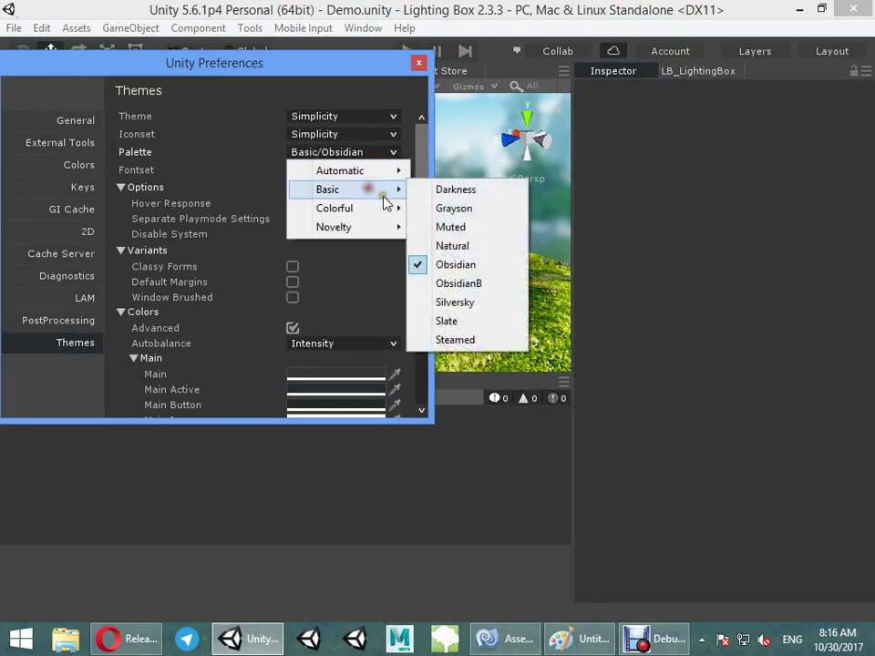
{"action": "left_click", "coordinate": [433, 281]}
{"action": "left_click", "coordinate": [621, 647]}
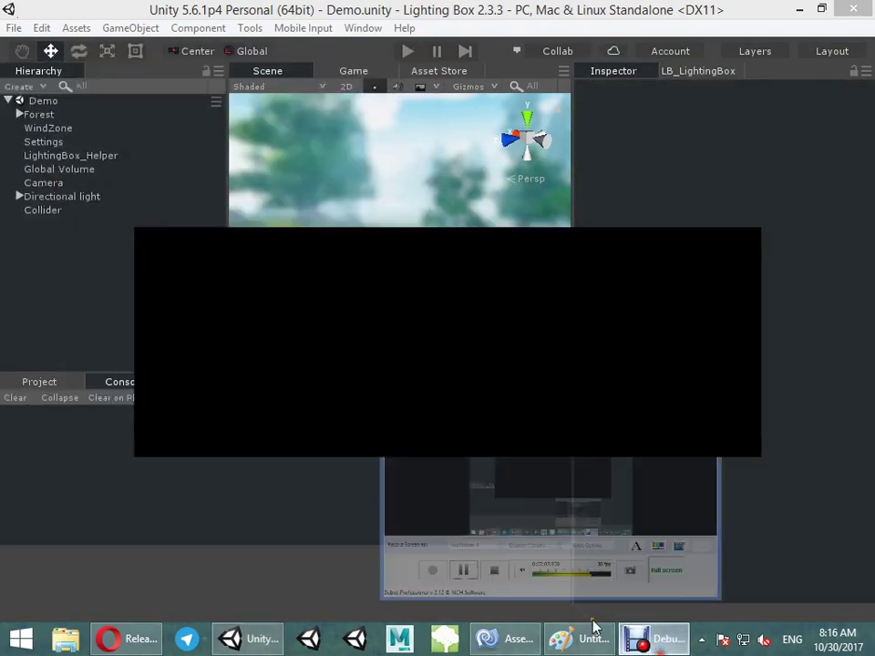
{"action": "left_click", "coordinate": [291, 528]}
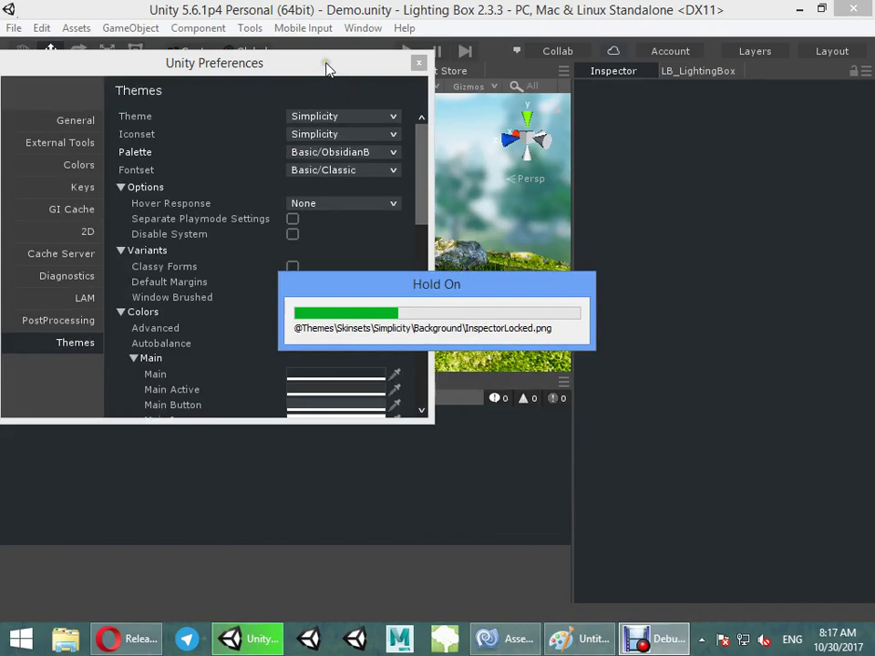
Step: Inspect the Settings, Global Volume and Camera objects under the new palette, and collapse the Camera's Depth Of Field component
{"action": "left_click_drag", "start_coordinate": [300, 73], "coordinate": [370, 204]}
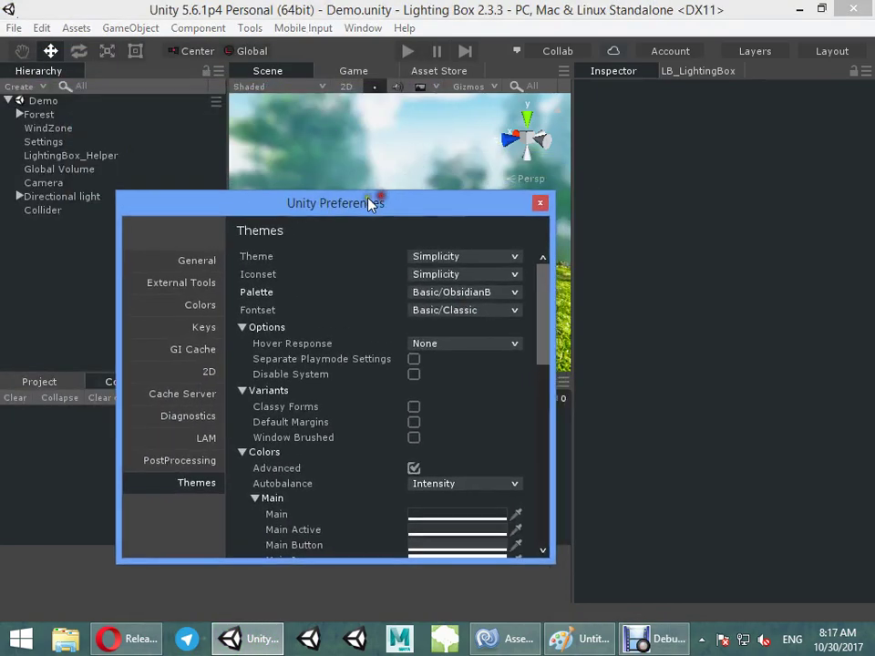
{"action": "left_click", "coordinate": [73, 142]}
{"action": "left_click", "coordinate": [58, 169]}
{"action": "left_click", "coordinate": [44, 183]}
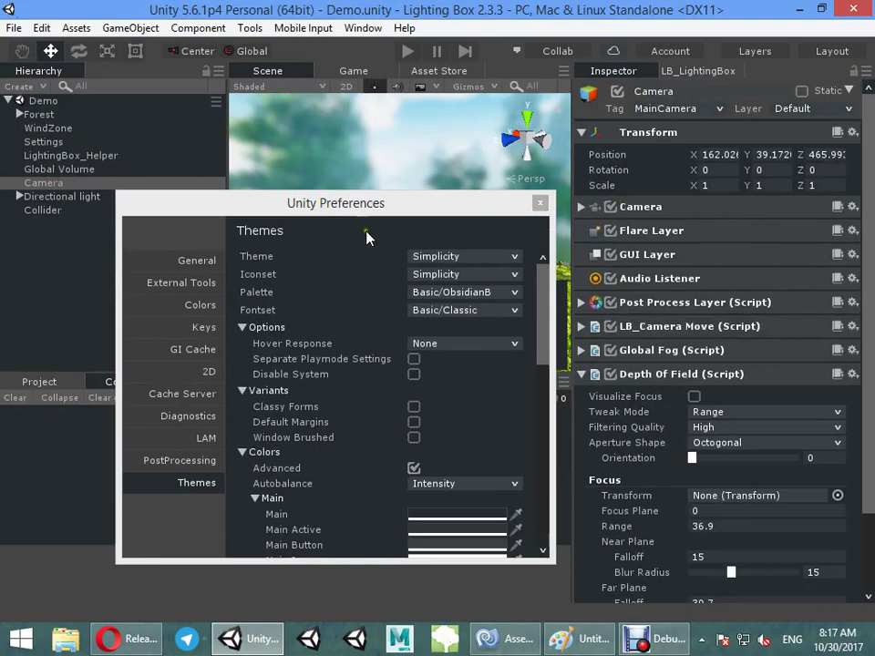
{"action": "left_click_drag", "start_coordinate": [367, 203], "coordinate": [253, 135]}
{"action": "left_click", "coordinate": [660, 376]}
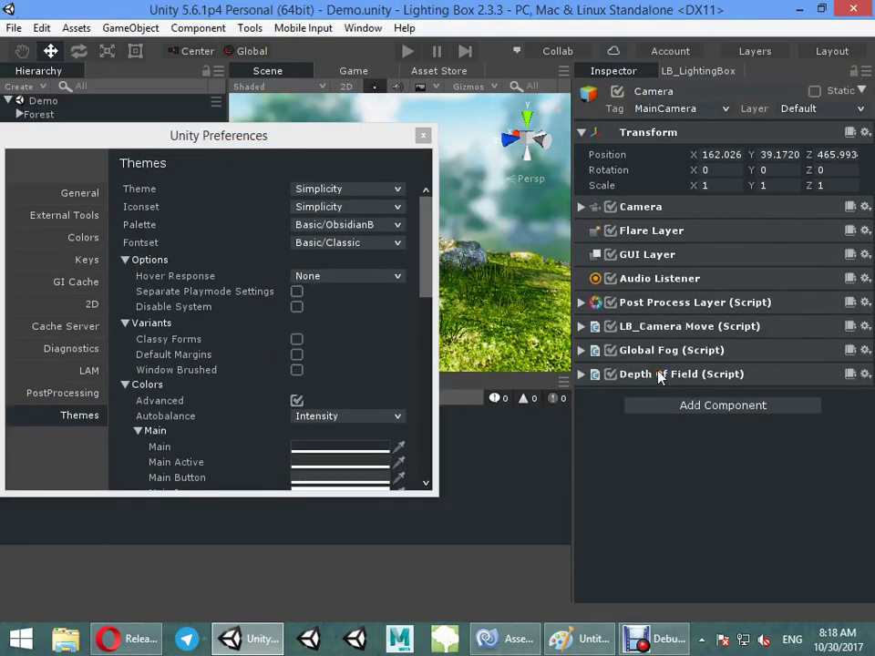
Step: Expand the Camera object's Depth Of Field, Global Fog, Post Process Layer and Camera components to examine their look under the current palette
{"action": "left_click", "coordinate": [660, 374]}
{"action": "left_click", "coordinate": [658, 351]}
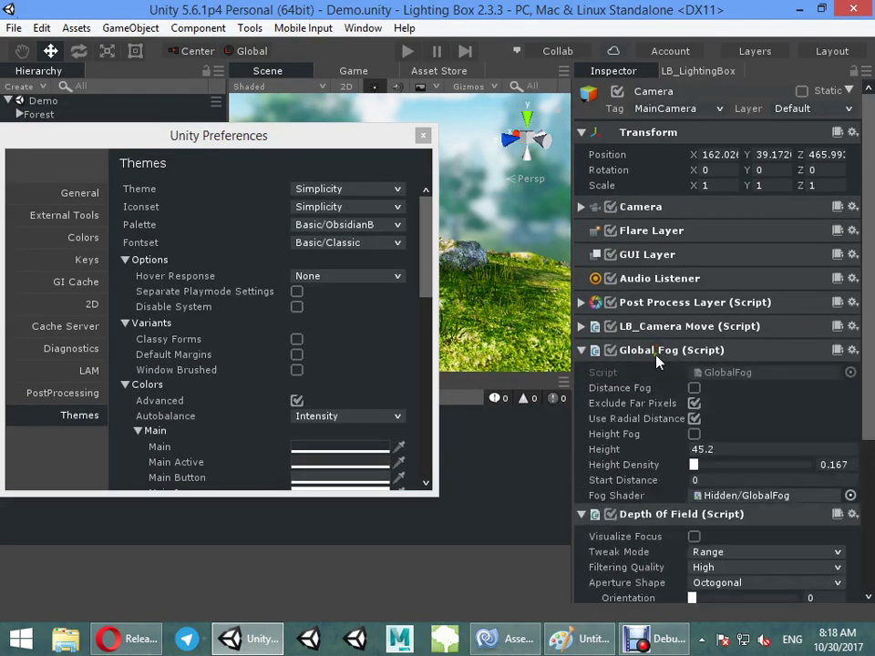
{"action": "left_click", "coordinate": [657, 352]}
{"action": "left_click", "coordinate": [658, 373]}
{"action": "left_click", "coordinate": [658, 374]}
{"action": "left_click", "coordinate": [670, 350]}
{"action": "left_click", "coordinate": [652, 301]}
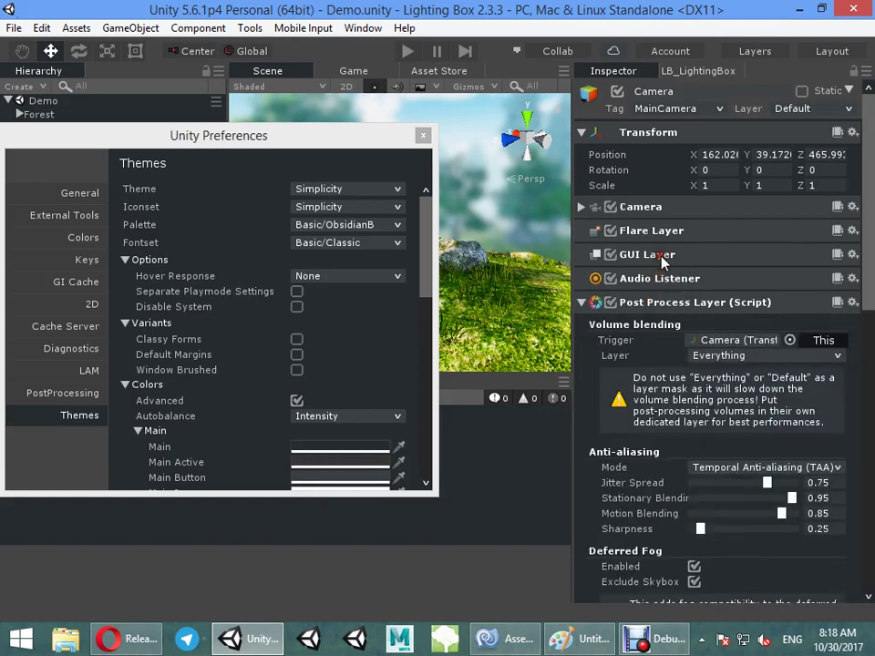
{"action": "left_click", "coordinate": [660, 208]}
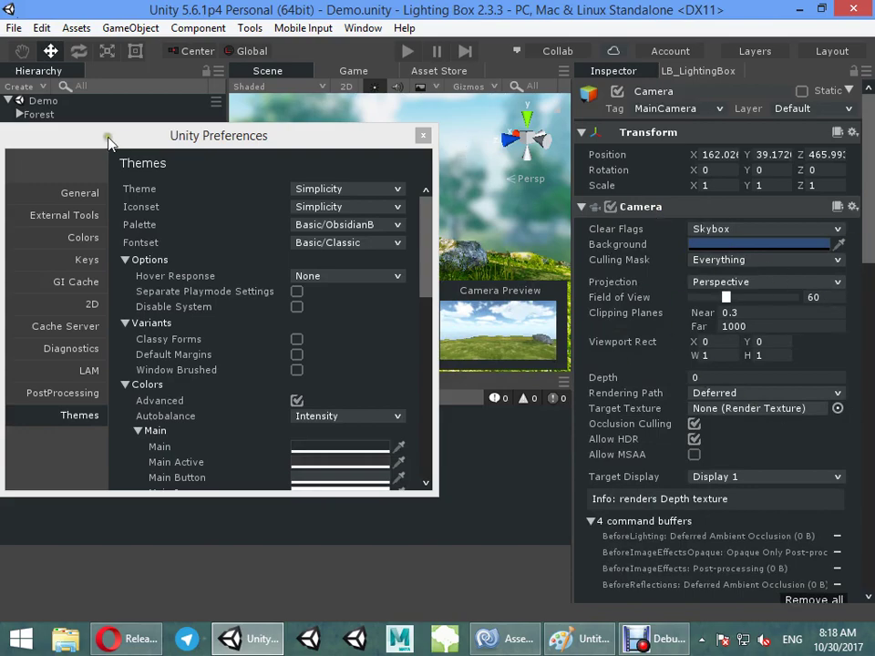
Step: Examine the Game and Scene views under the current palette, moving the Preferences window out of the way
{"action": "left_click_drag", "start_coordinate": [108, 141], "coordinate": [138, 120]}
{"action": "left_click", "coordinate": [339, 77]}
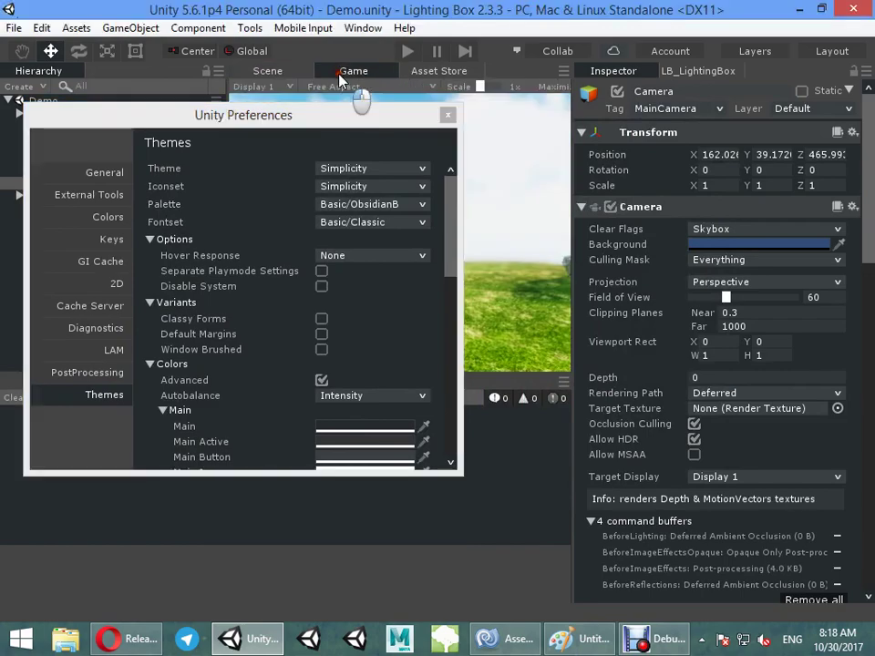
{"action": "left_click", "coordinate": [279, 72]}
{"action": "left_click_drag", "start_coordinate": [298, 107], "coordinate": [228, 103]}
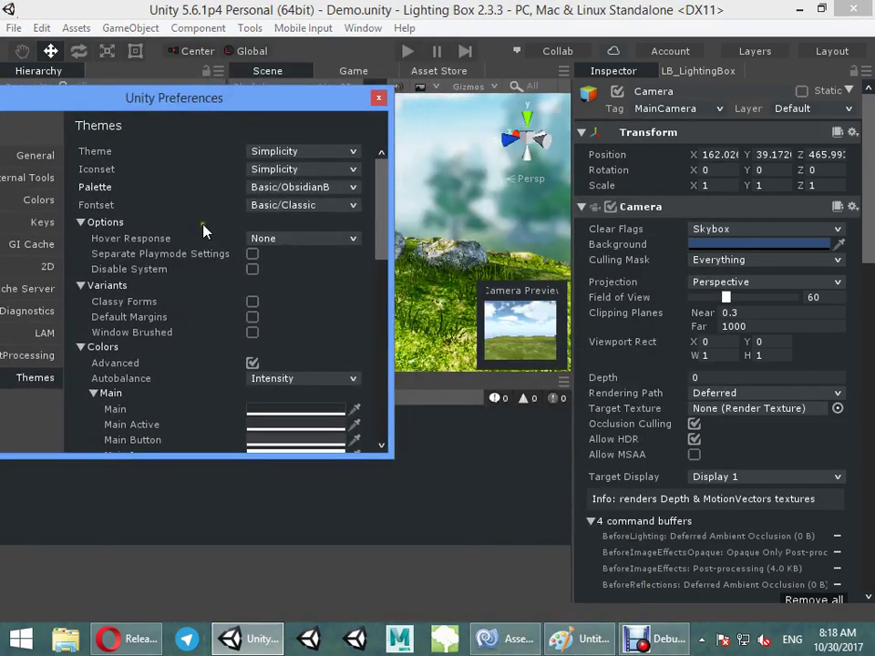
{"action": "left_click_drag", "start_coordinate": [174, 97], "coordinate": [219, 82]}
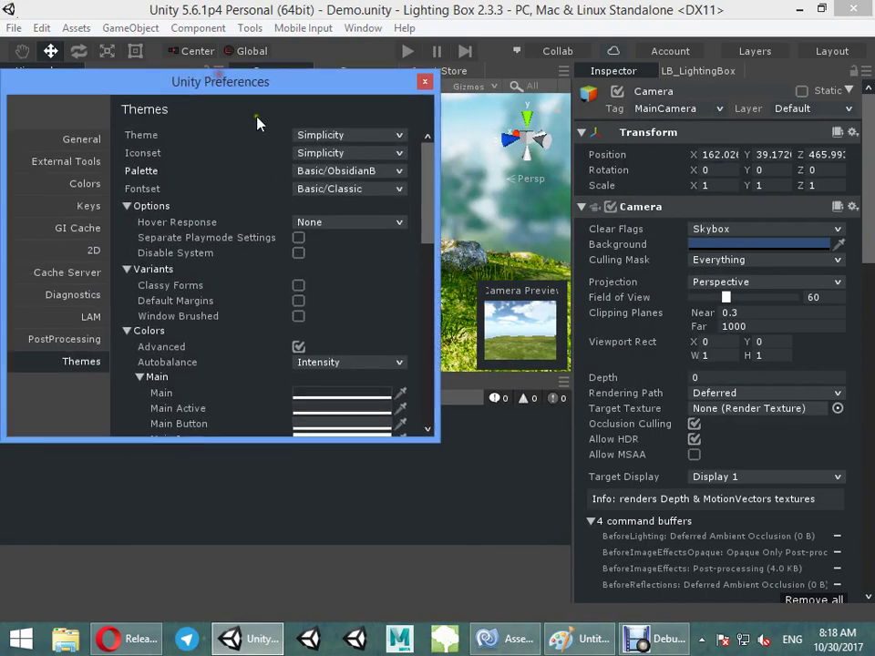
Step: Try the Basic/Silversky and Basic/Slate palettes on the editor theme
{"action": "left_click", "coordinate": [334, 171]}
{"action": "mouse_move", "coordinate": [349, 209]}
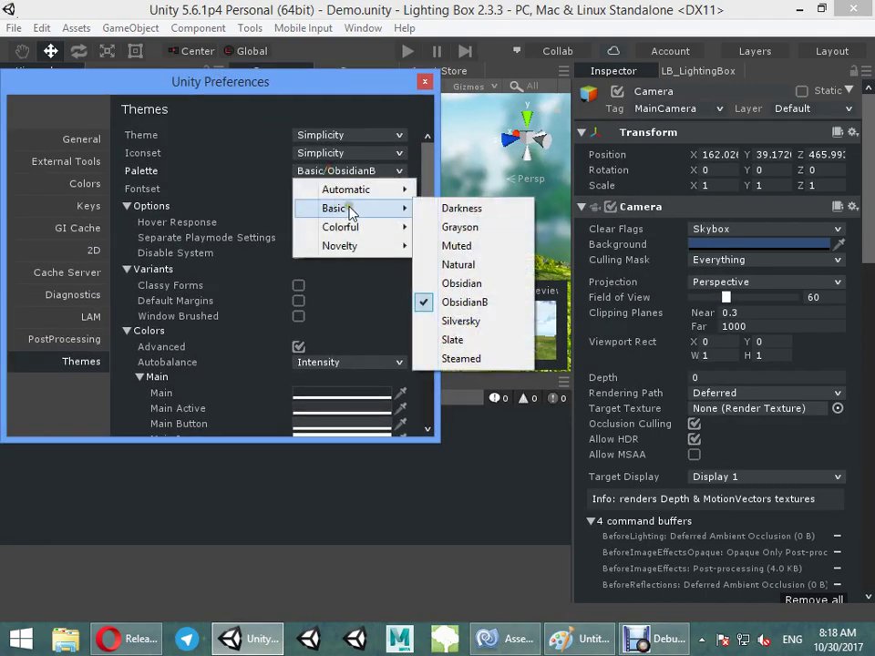
{"action": "left_click", "coordinate": [459, 326]}
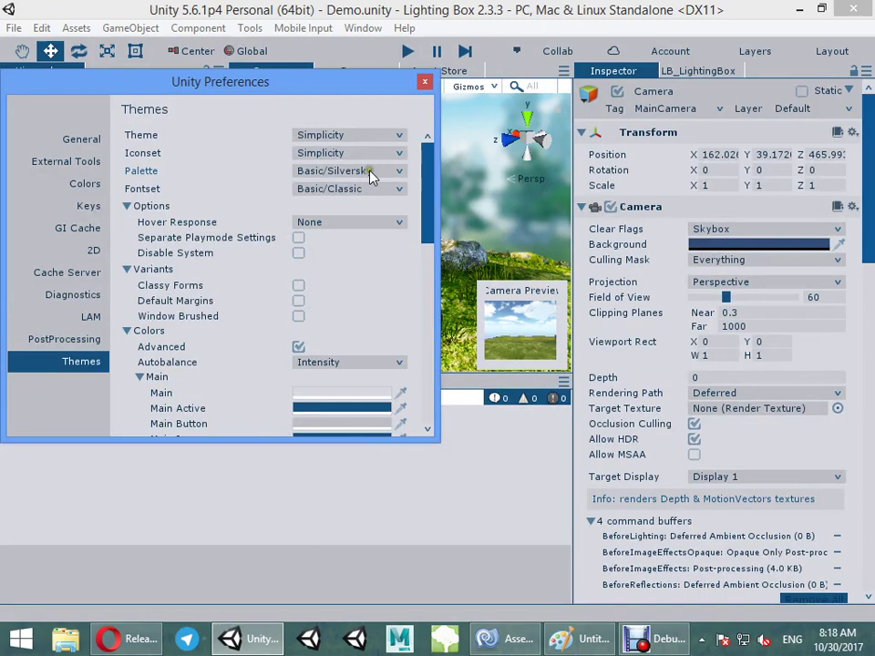
{"action": "left_click", "coordinate": [370, 174]}
{"action": "mouse_move", "coordinate": [349, 208]}
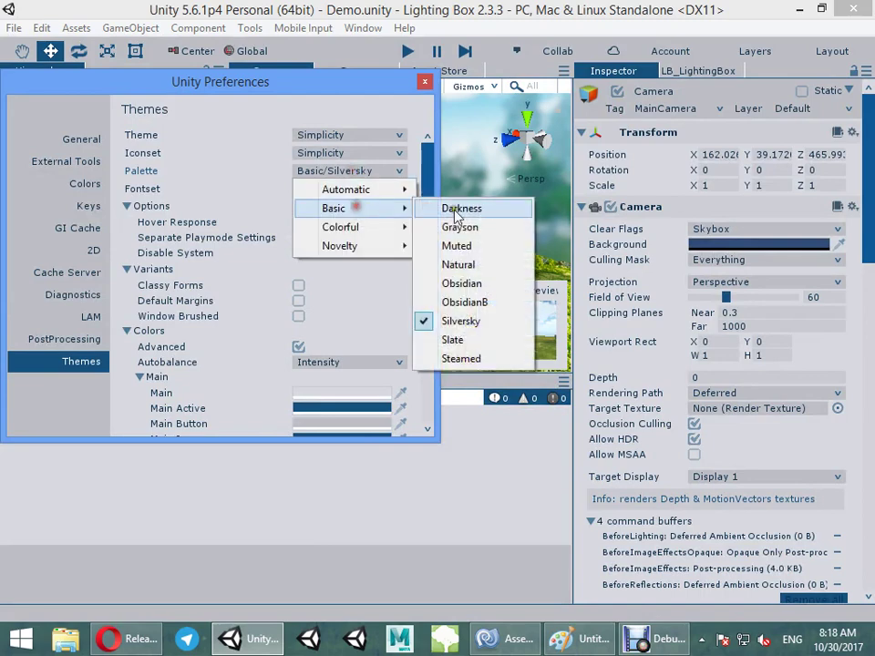
{"action": "left_click", "coordinate": [475, 342]}
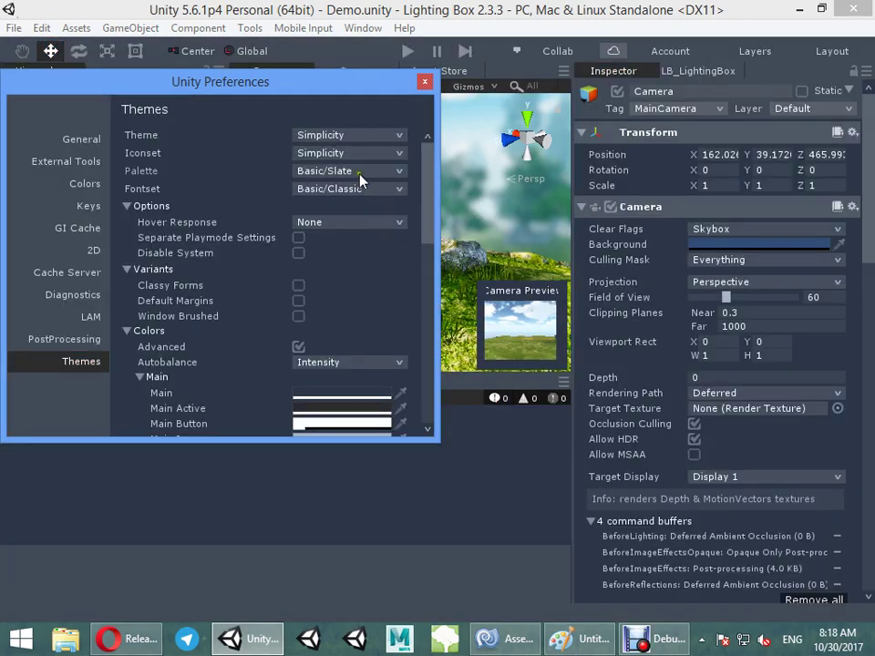
Step: Try the Basic/Steamed palette on the editor theme
{"action": "left_click", "coordinate": [360, 174]}
{"action": "mouse_move", "coordinate": [342, 209]}
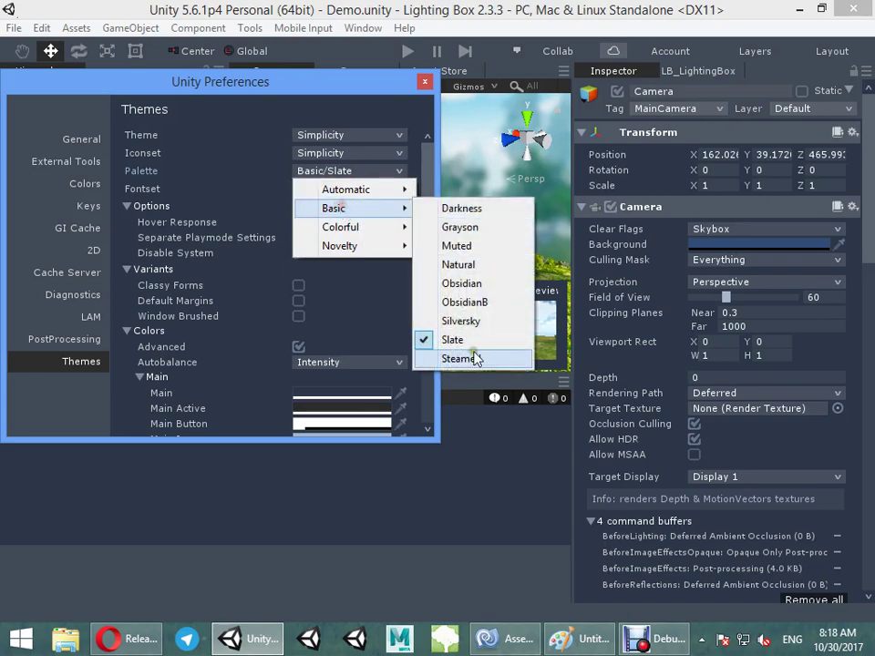
{"action": "left_click", "coordinate": [475, 358]}
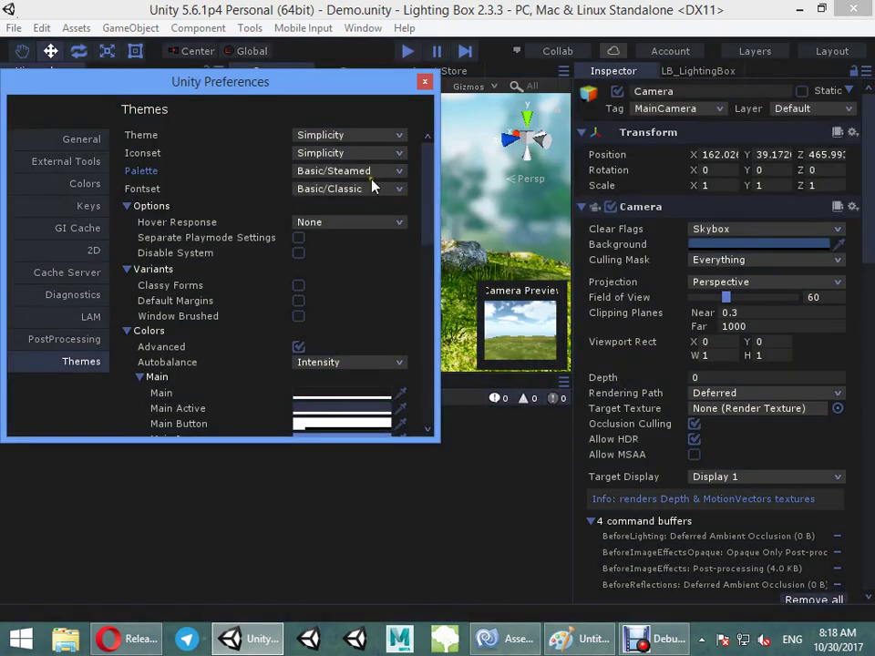
{"action": "left_click", "coordinate": [345, 139]}
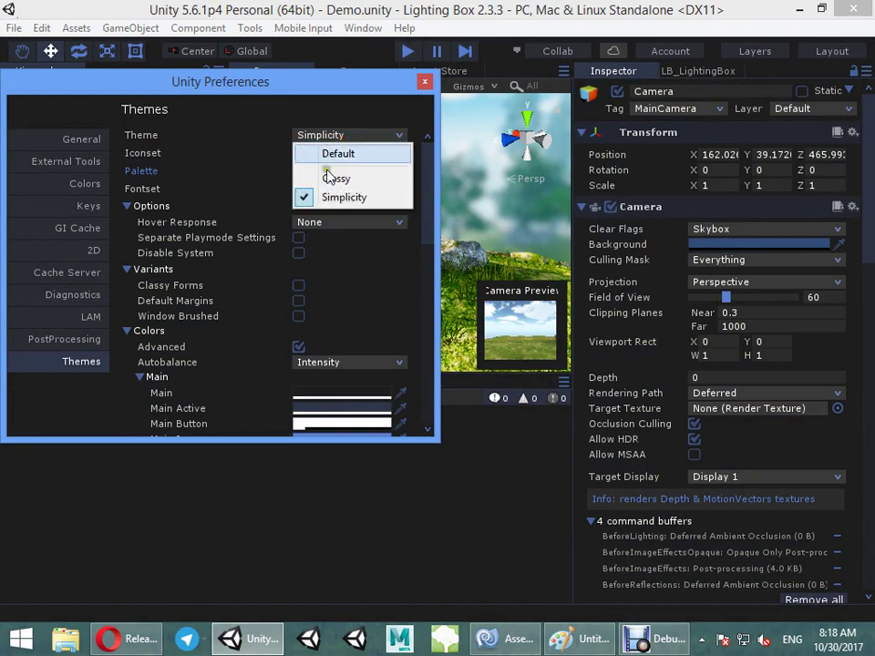
{"action": "left_click", "coordinate": [257, 121]}
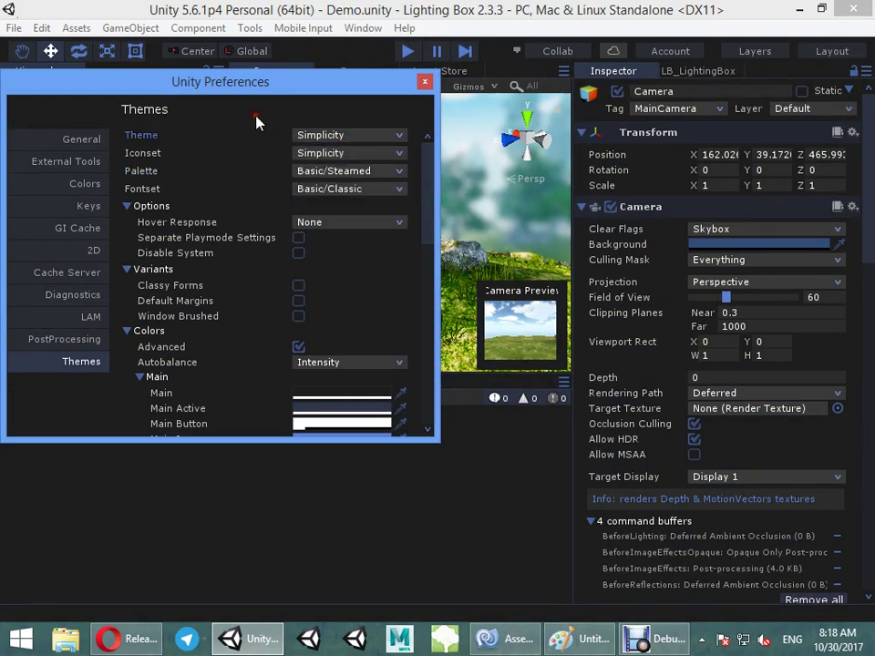
{"action": "left_click", "coordinate": [307, 174]}
{"action": "mouse_move", "coordinate": [323, 191]}
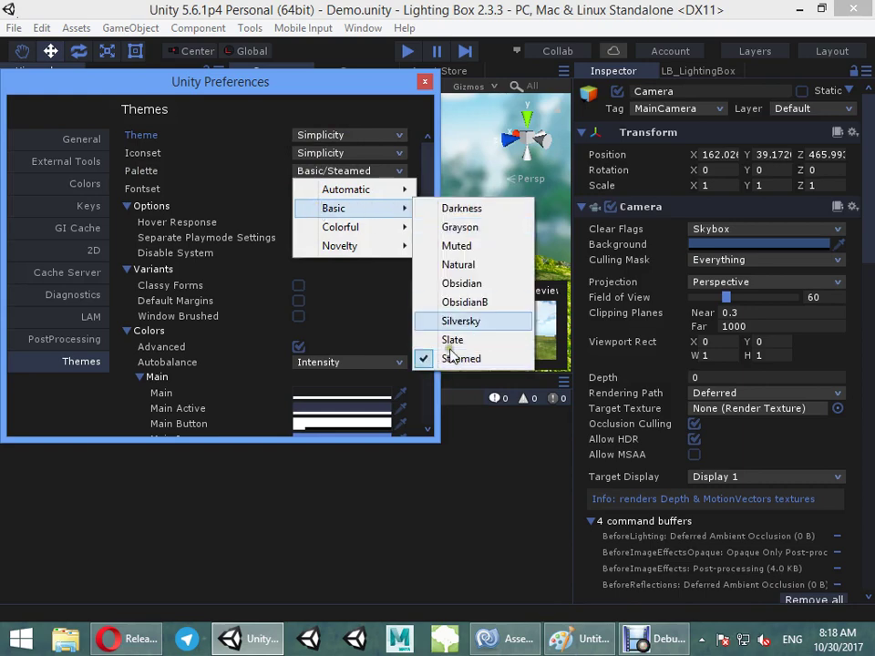
{"action": "left_click", "coordinate": [148, 176]}
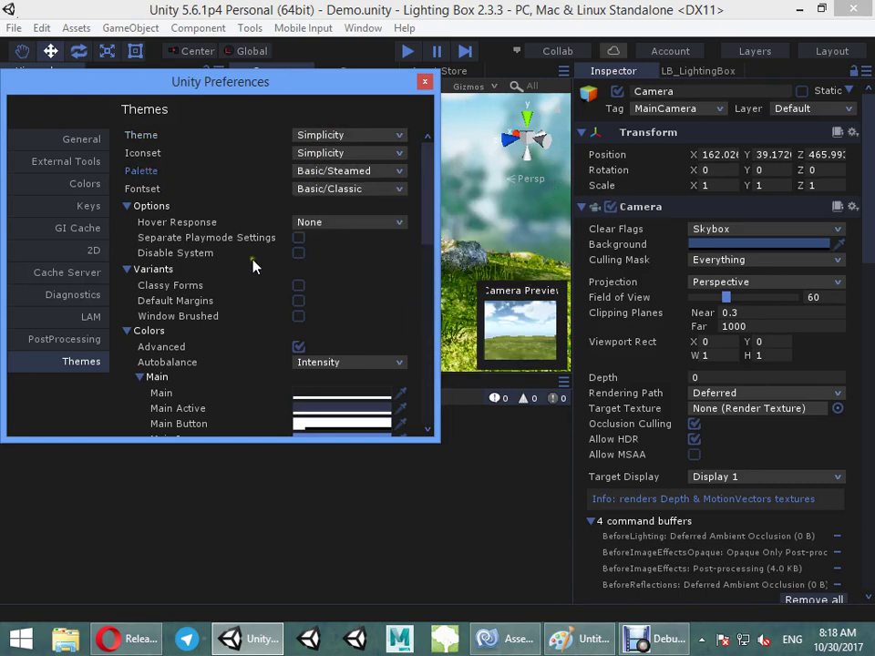
Step: Try the Basic/Droid fontset, return to Basic/Classic, and check the text of the Camera's components in the Inspector
{"action": "left_click", "coordinate": [316, 191]}
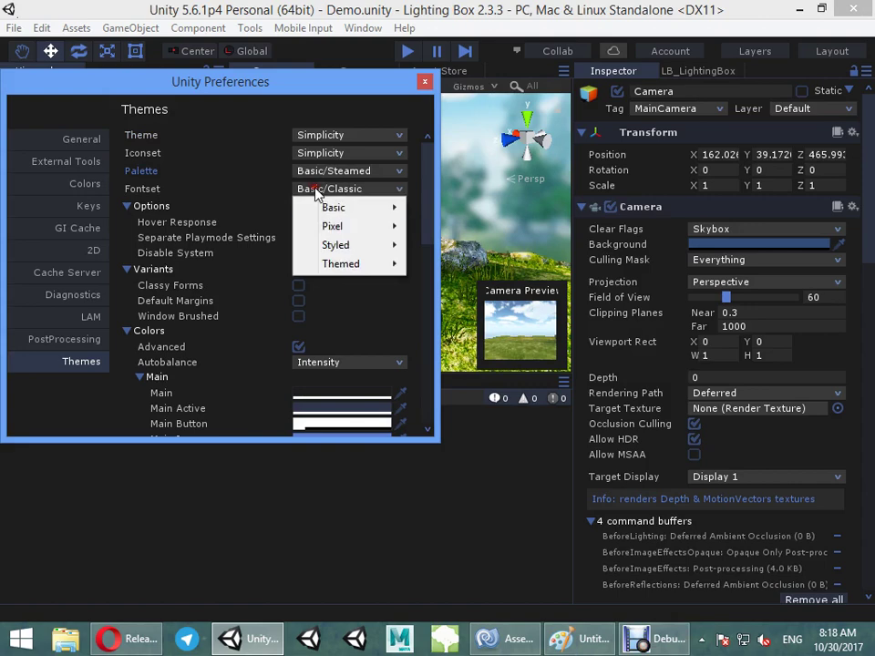
{"action": "mouse_move", "coordinate": [332, 205]}
{"action": "left_click", "coordinate": [446, 231]}
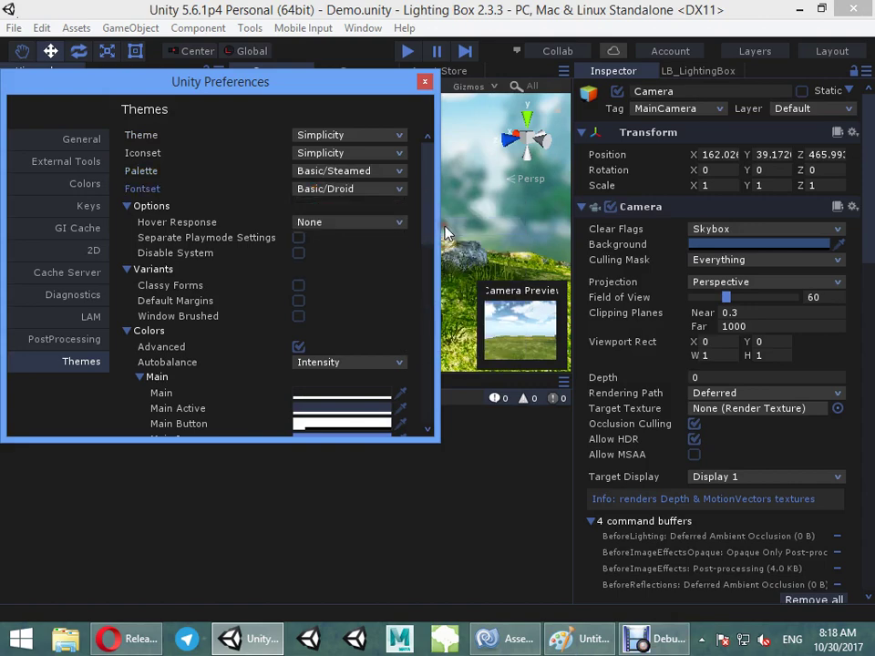
{"action": "left_click", "coordinate": [364, 192]}
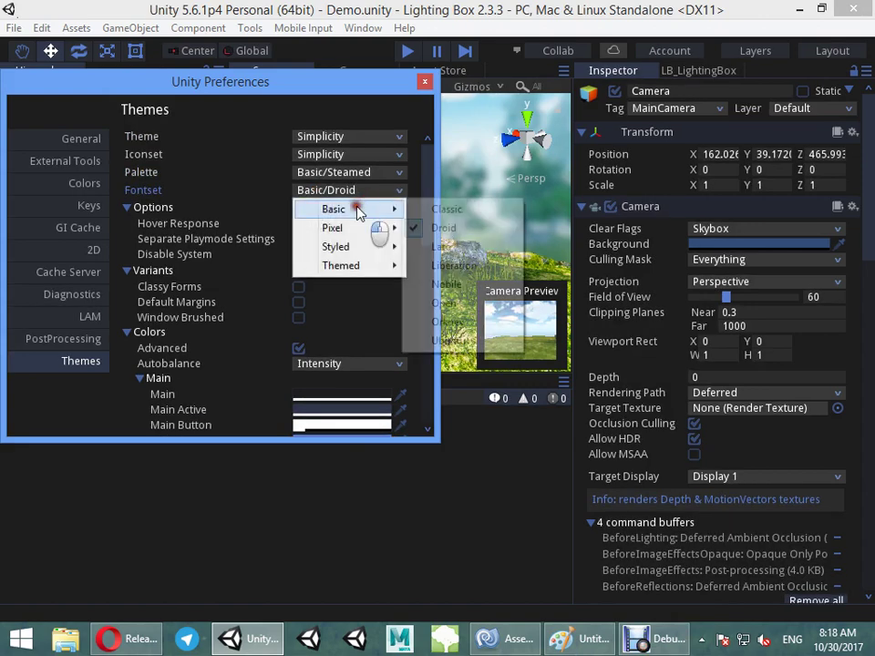
{"action": "mouse_move", "coordinate": [357, 208]}
{"action": "left_click", "coordinate": [428, 208]}
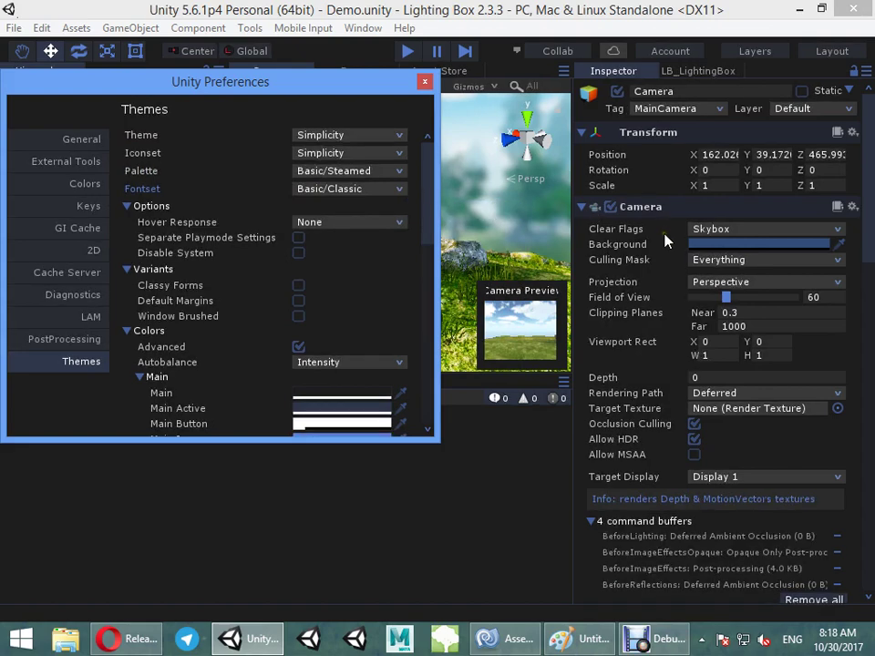
{"action": "scroll", "coordinate": [661, 260], "scroll_direction": "down", "scroll_amount": 10}
{"action": "scroll", "coordinate": [732, 385], "scroll_direction": "up", "scroll_amount": 8}
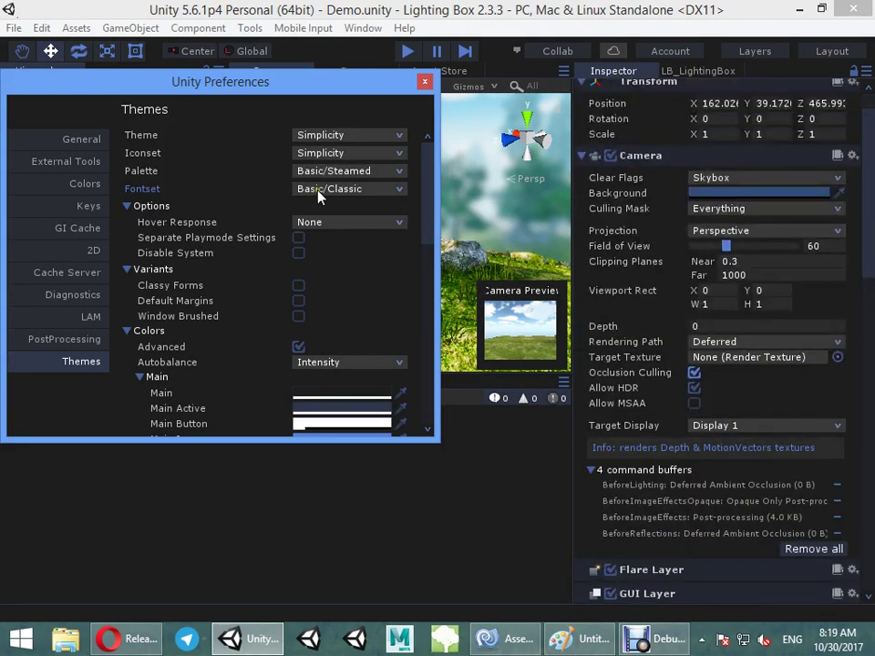
Step: Try the Basic/Silversky palette on the editor theme once more
{"action": "left_click", "coordinate": [337, 171]}
{"action": "mouse_move", "coordinate": [361, 197]}
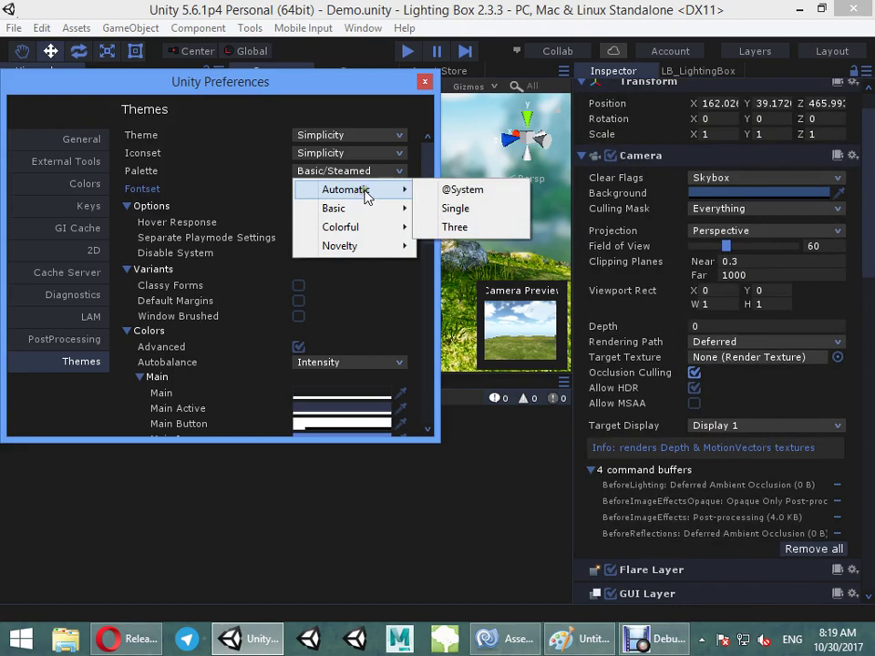
{"action": "mouse_move", "coordinate": [364, 211]}
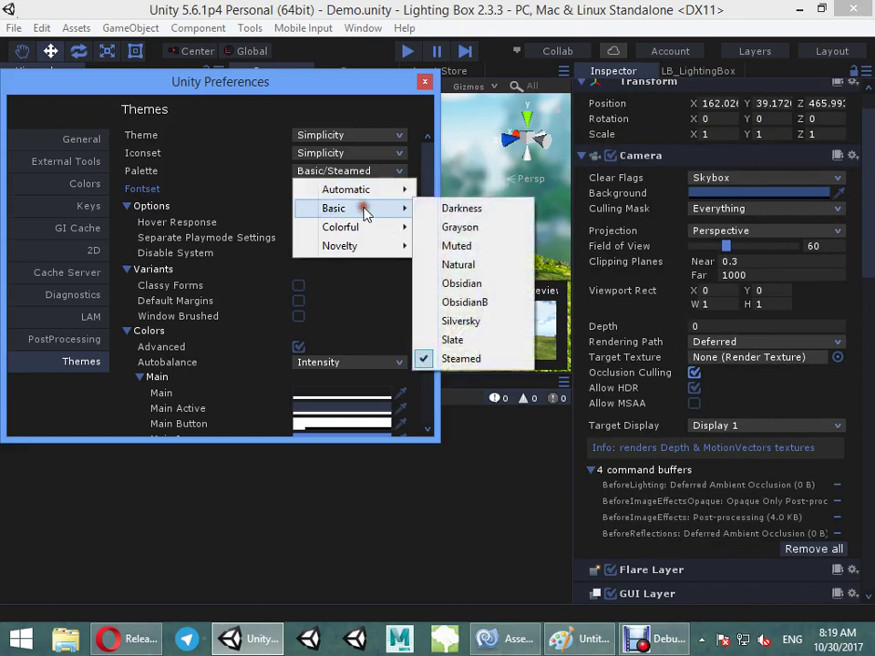
{"action": "left_click", "coordinate": [458, 325]}
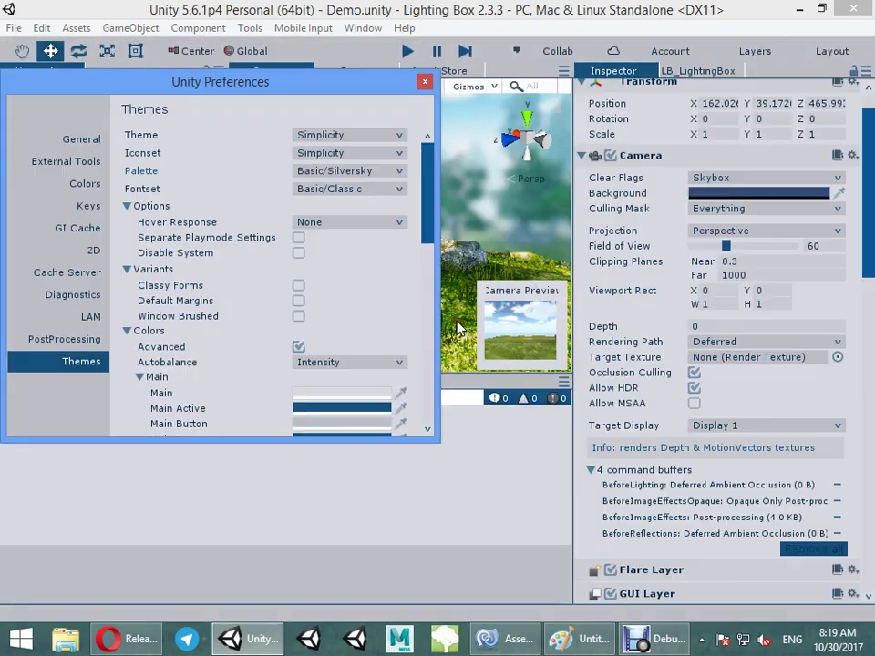
Step: Examine the Part 1, Part 2 and Part 3 pages of LB_LightingBox under the light palette
{"action": "left_click", "coordinate": [674, 71]}
{"action": "scroll", "coordinate": [691, 261], "scroll_direction": "down", "scroll_amount": 1}
{"action": "scroll", "coordinate": [673, 175], "scroll_direction": "up", "scroll_amount": 1}
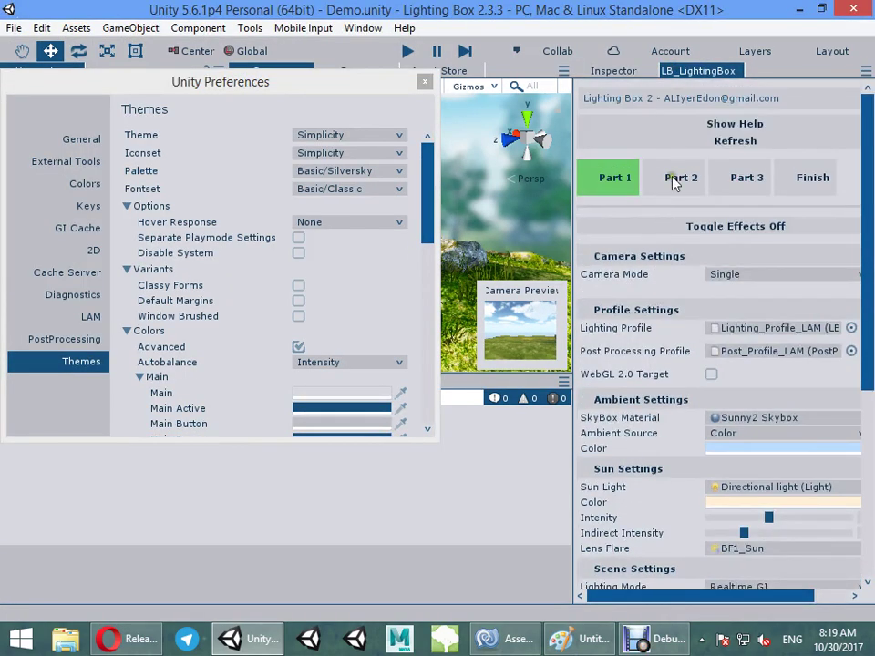
{"action": "left_click", "coordinate": [763, 177]}
{"action": "left_click", "coordinate": [697, 185]}
{"action": "left_click", "coordinate": [625, 180]}
Step: Set the theme's palette back to Basic/ObsidianB
{"action": "left_click", "coordinate": [392, 171]}
{"action": "mouse_move", "coordinate": [381, 212]}
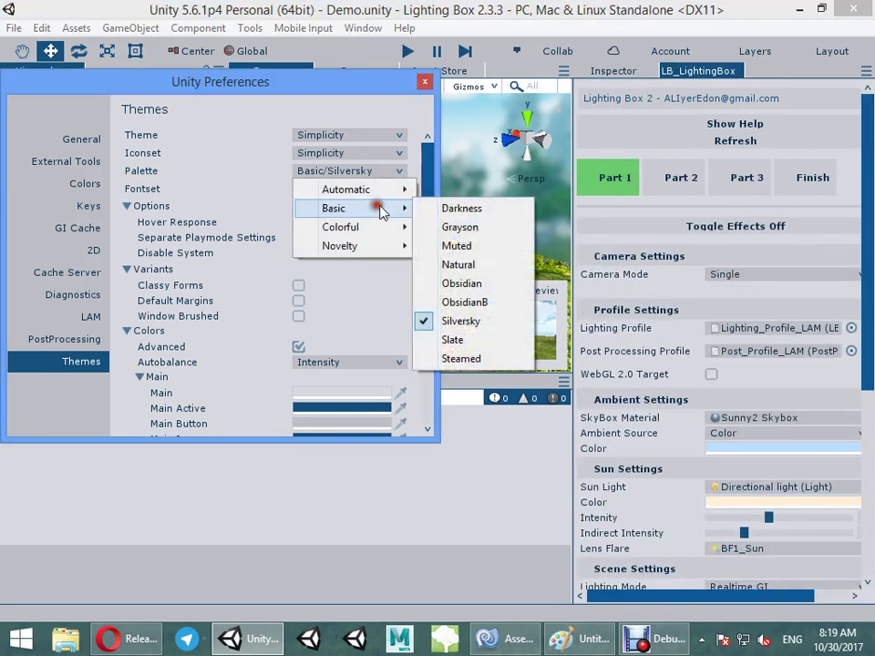
{"action": "left_click", "coordinate": [497, 302]}
Step: Show the Camera object in the Inspector and collapse its Camera, Post Process Layer, Global Fog and Depth Of Field components
{"action": "left_click", "coordinate": [611, 72]}
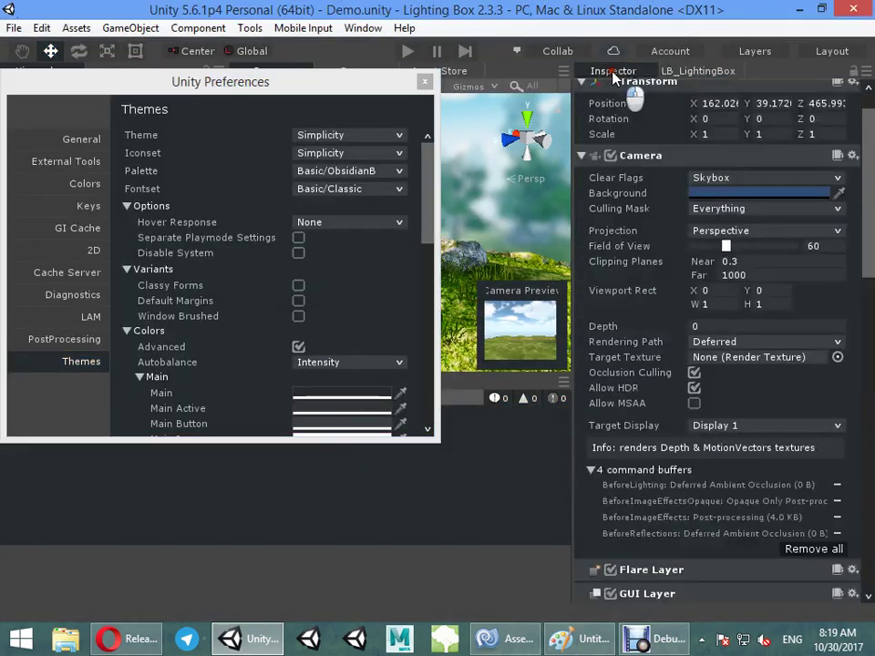
{"action": "scroll", "coordinate": [647, 365], "scroll_direction": "up", "scroll_amount": 2}
{"action": "left_click", "coordinate": [643, 209]}
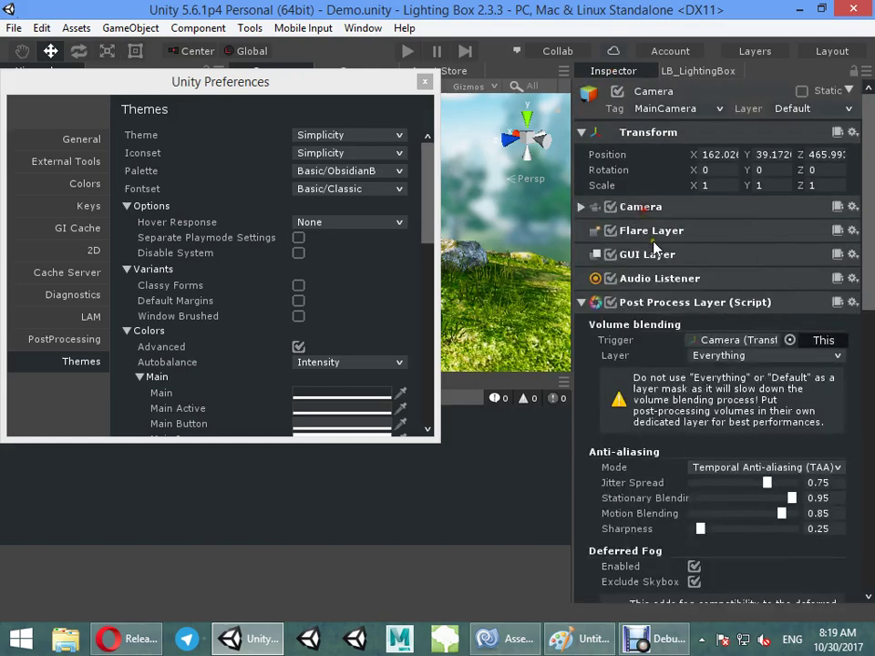
{"action": "left_click", "coordinate": [658, 308]}
{"action": "left_click", "coordinate": [661, 330]}
{"action": "left_click", "coordinate": [656, 352]}
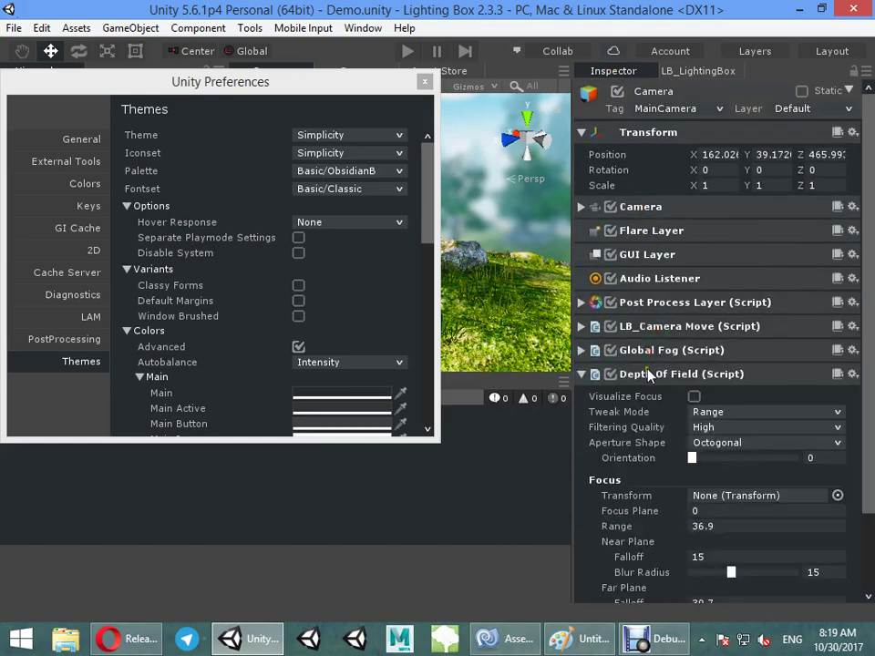
{"action": "left_click", "coordinate": [647, 375]}
Step: Try the theme's Separate Playmode Settings option, repositioning the Preferences window
{"action": "left_click_drag", "start_coordinate": [410, 81], "coordinate": [414, 182]}
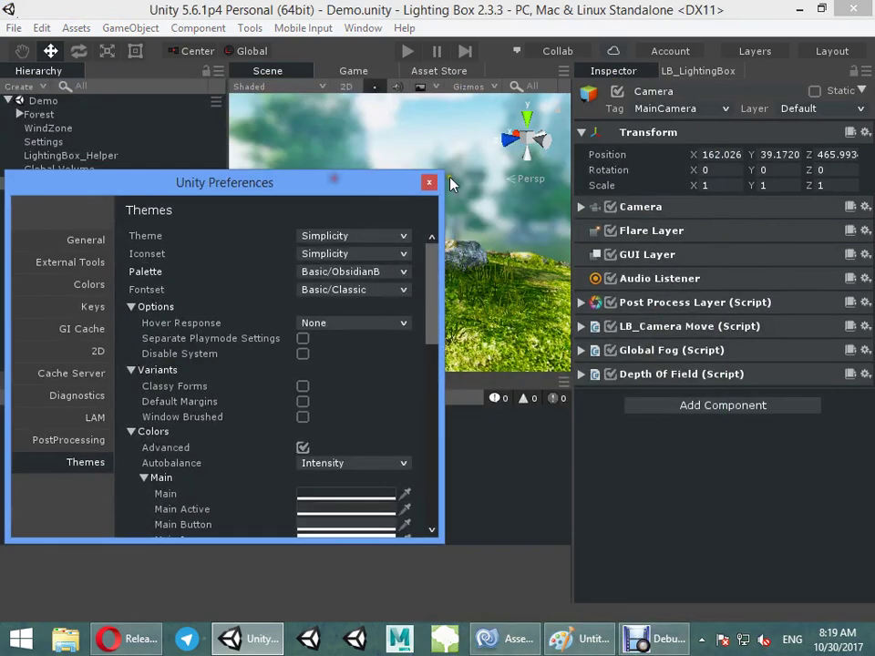
{"action": "left_click", "coordinate": [303, 339]}
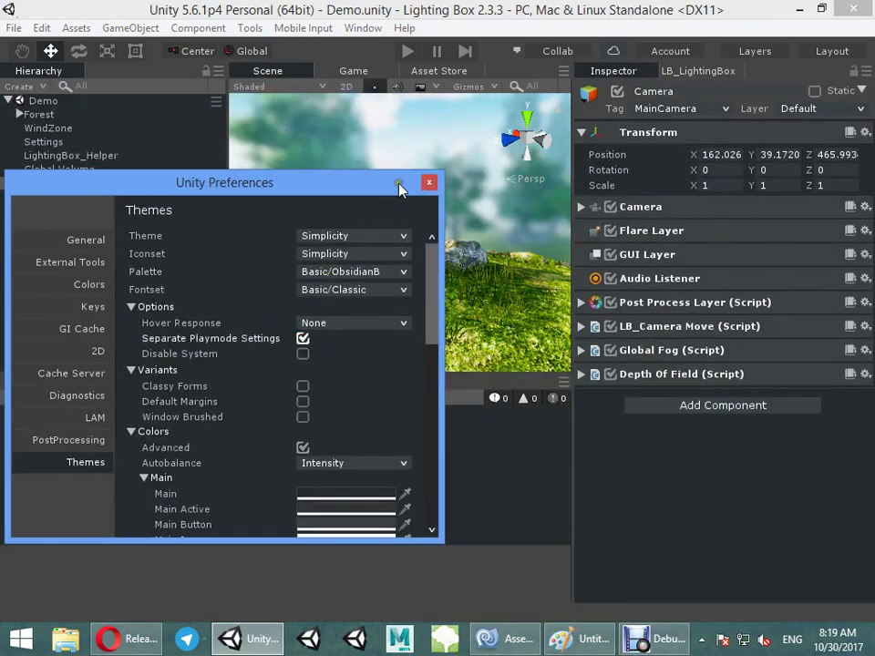
{"action": "left_click_drag", "start_coordinate": [147, 188], "coordinate": [120, 71]}
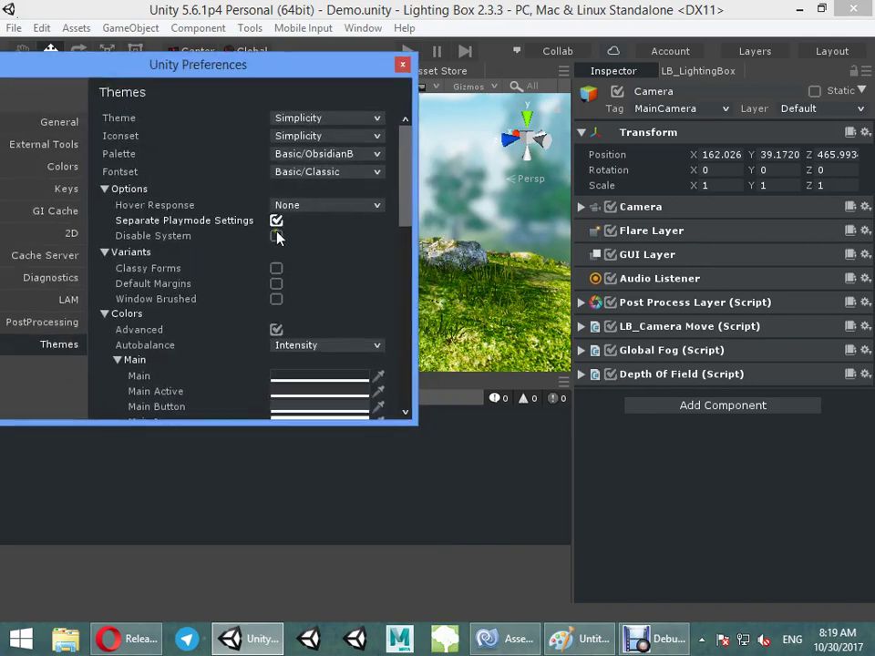
Step: Try the Classy Forms variant, turn it off again, and enable the Default Margins variant
{"action": "left_click", "coordinate": [276, 269]}
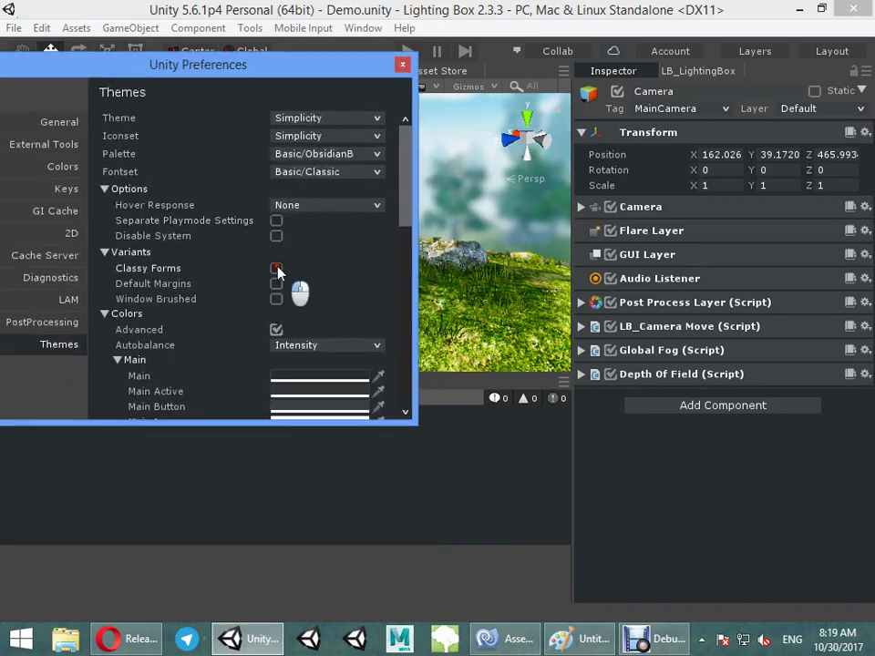
{"action": "left_click", "coordinate": [276, 269]}
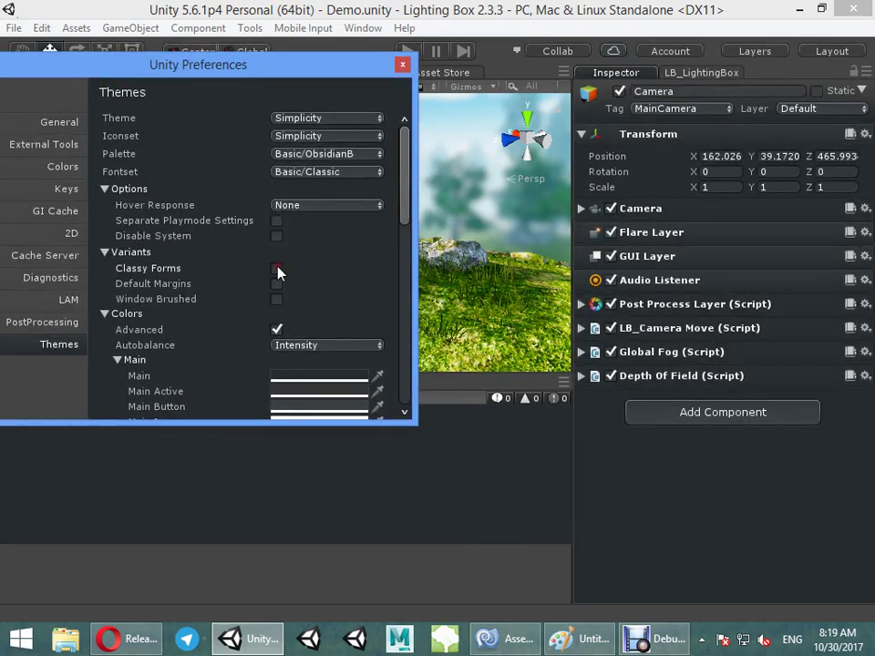
{"action": "left_click", "coordinate": [276, 284]}
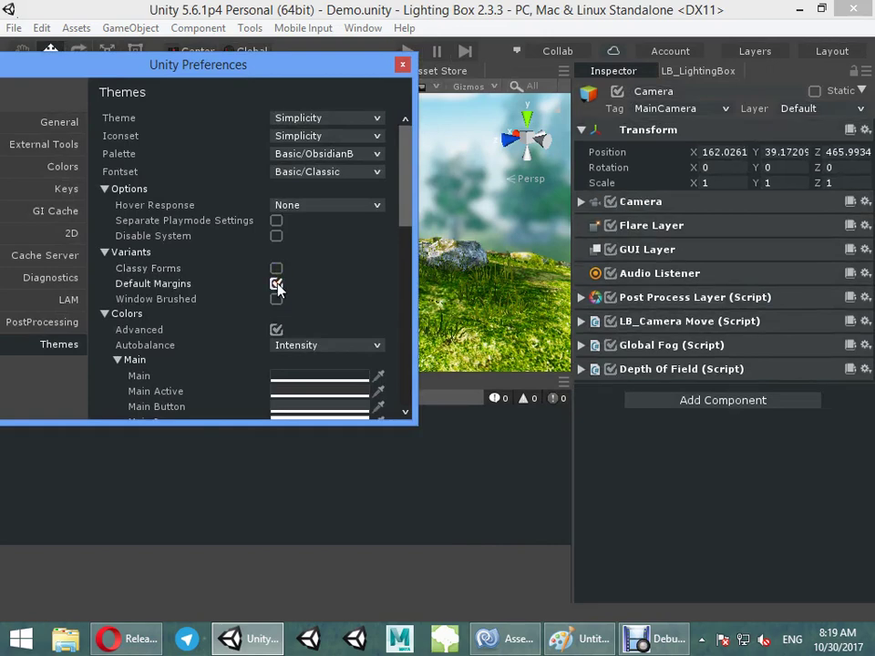
Step: Turn off the Default Margins variant, try Window Brushed, and look over the theme's color settings before closing Preferences
{"action": "left_click", "coordinate": [277, 284]}
{"action": "left_click", "coordinate": [276, 299]}
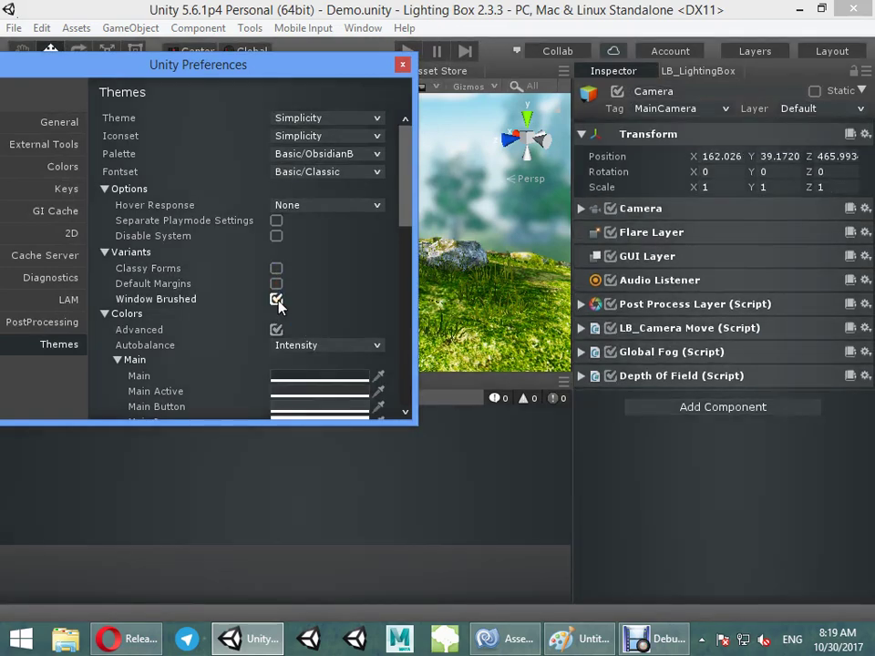
{"action": "scroll", "coordinate": [284, 313], "scroll_direction": "down", "scroll_amount": 10}
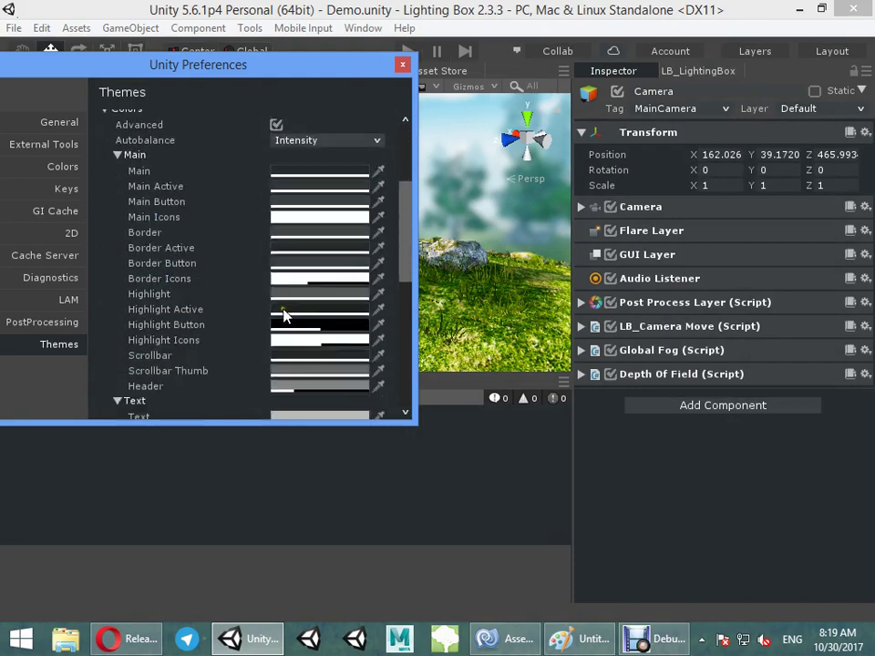
{"action": "scroll", "coordinate": [314, 319], "scroll_direction": "down", "scroll_amount": 3}
{"action": "scroll", "coordinate": [291, 337], "scroll_direction": "up", "scroll_amount": 15}
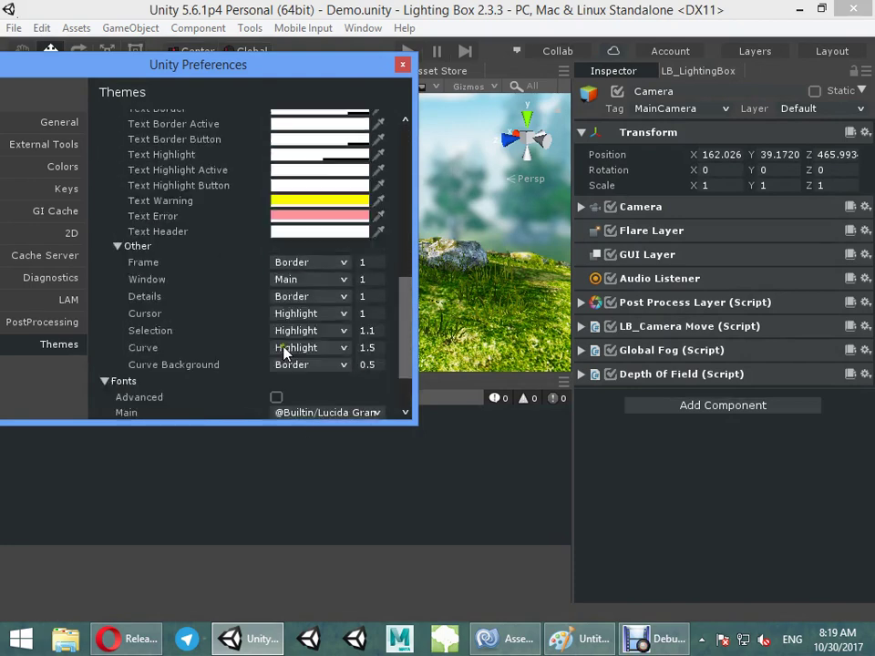
{"action": "left_click", "coordinate": [402, 65]}
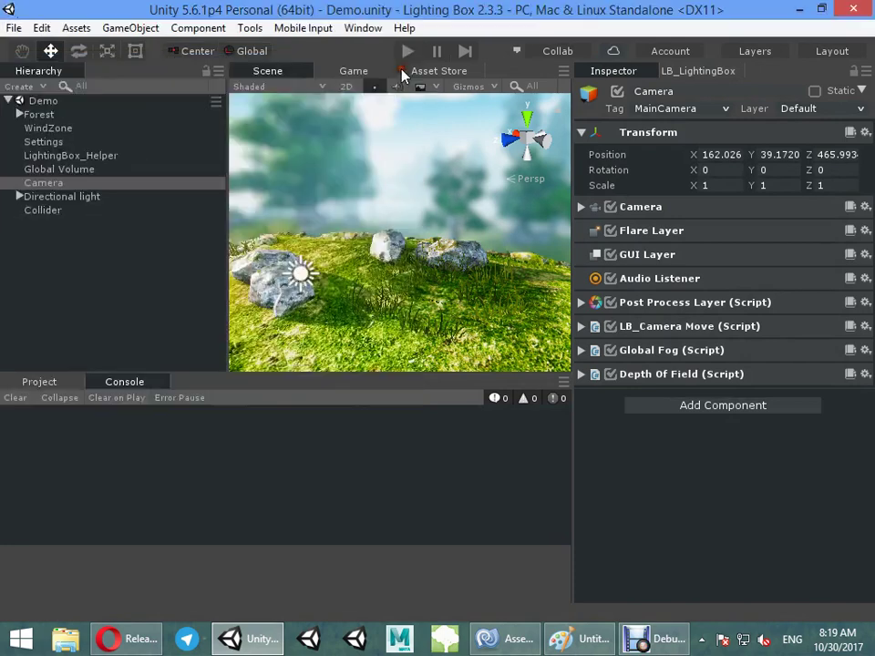
Step: Show the LB_LightingBox panel and collapse its Camera, Profile, Ambient, Sun, Scene and Build Settings sections
{"action": "right_click_drag", "start_coordinate": [434, 140], "coordinate": [410, 224]}
{"action": "left_click", "coordinate": [694, 71]}
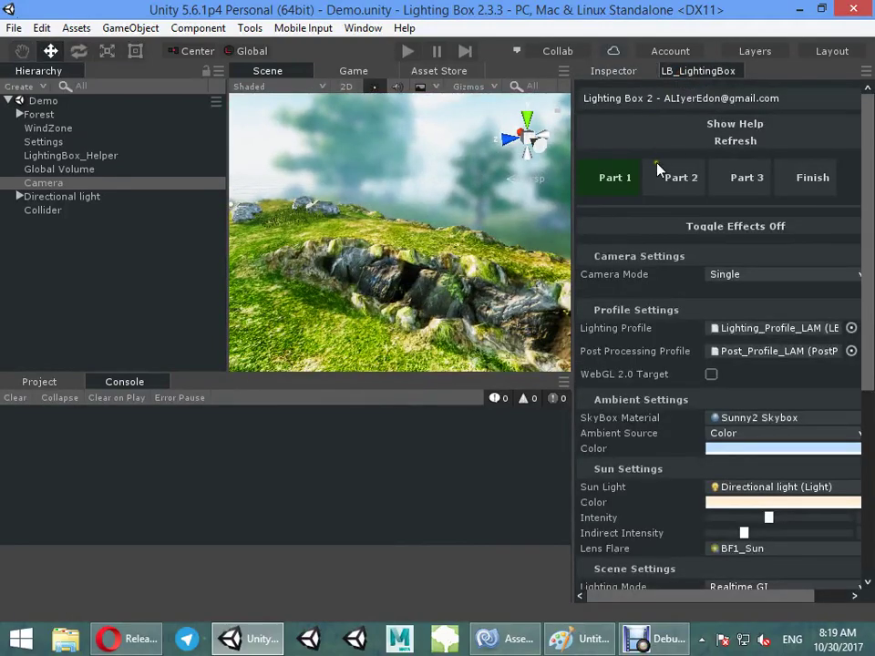
{"action": "scroll", "coordinate": [660, 183], "scroll_direction": "down", "scroll_amount": 3}
{"action": "scroll", "coordinate": [660, 237], "scroll_direction": "up", "scroll_amount": 2}
{"action": "left_click", "coordinate": [669, 205]}
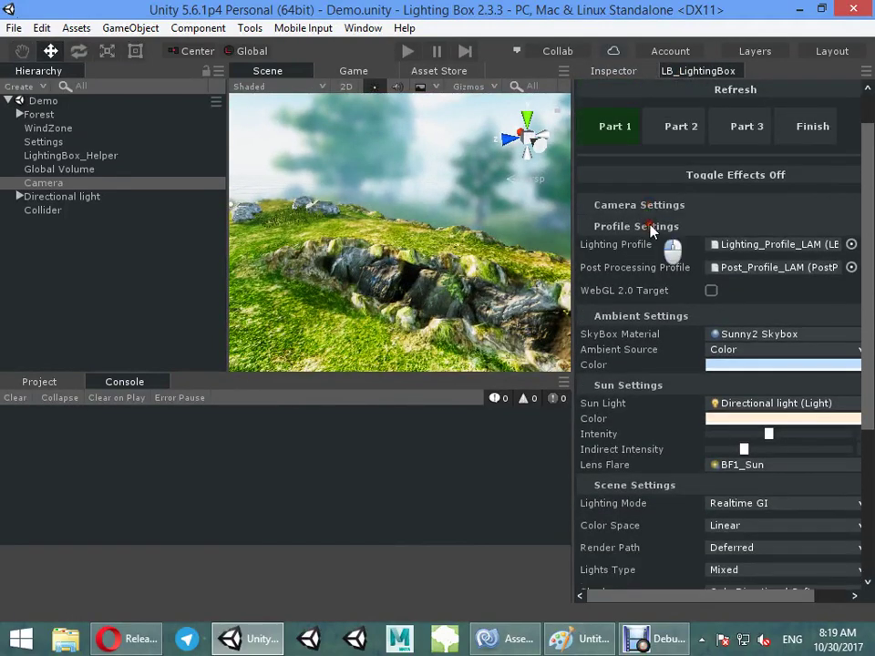
{"action": "left_click", "coordinate": [668, 226]}
{"action": "left_click", "coordinate": [638, 248]}
{"action": "left_click", "coordinate": [661, 270]}
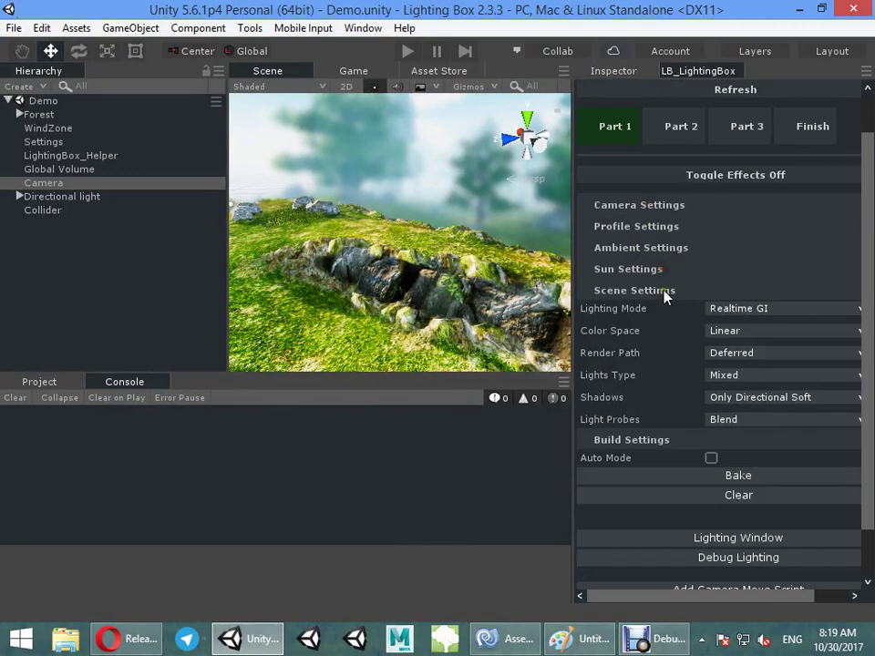
{"action": "left_click", "coordinate": [664, 294]}
{"action": "left_click", "coordinate": [670, 365]}
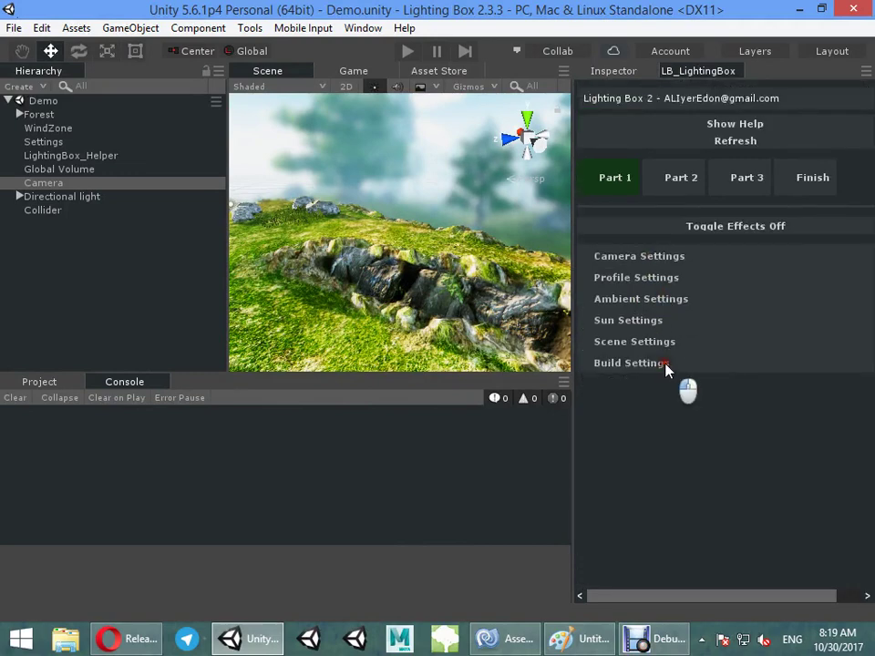
Step: Examine how the Build, Scene, Sun and Ambient Settings sections expand and collapse under the dark theme, leaving Sun Settings expanded
{"action": "left_click", "coordinate": [666, 363]}
{"action": "left_click", "coordinate": [656, 342]}
{"action": "left_click", "coordinate": [652, 321]}
{"action": "left_click", "coordinate": [654, 319]}
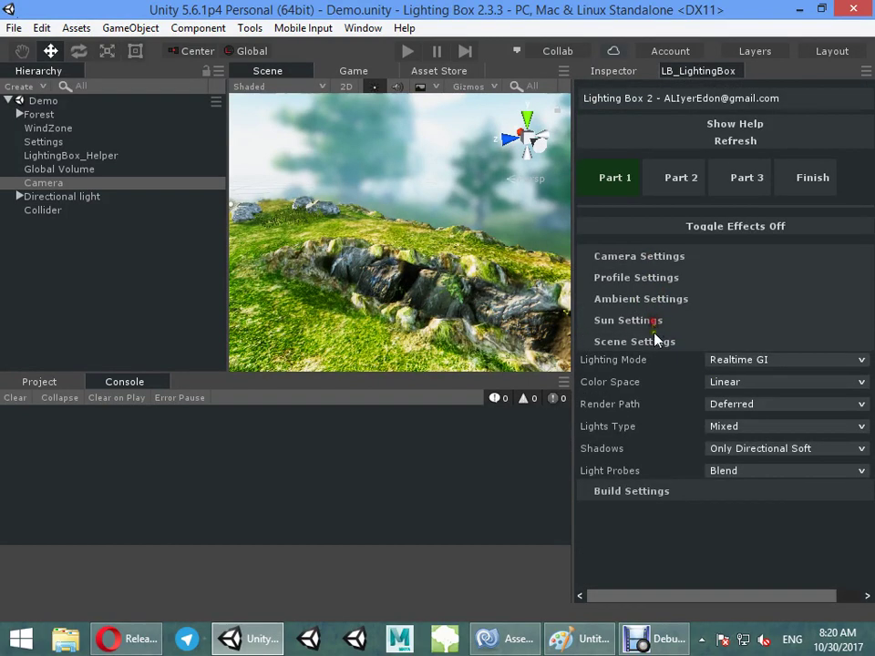
{"action": "left_click", "coordinate": [665, 342]}
{"action": "left_click", "coordinate": [659, 323]}
{"action": "left_click", "coordinate": [658, 321]}
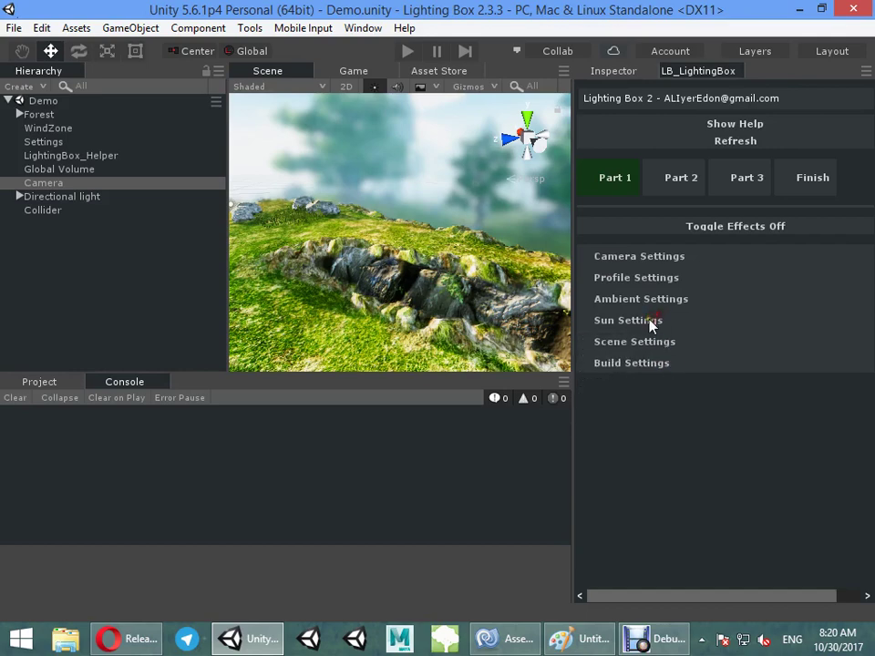
{"action": "left_click", "coordinate": [652, 320]}
{"action": "left_click", "coordinate": [651, 299]}
{"action": "left_click", "coordinate": [650, 301]}
Step: Set the editor theme to Default in the Themes preferences
{"action": "left_click", "coordinate": [42, 27]}
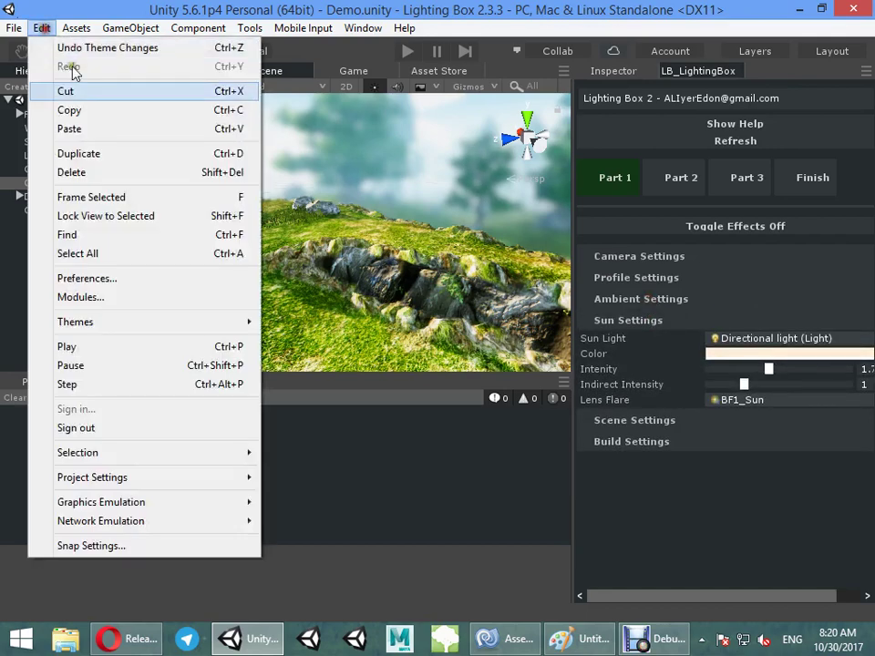
{"action": "left_click", "coordinate": [131, 277]}
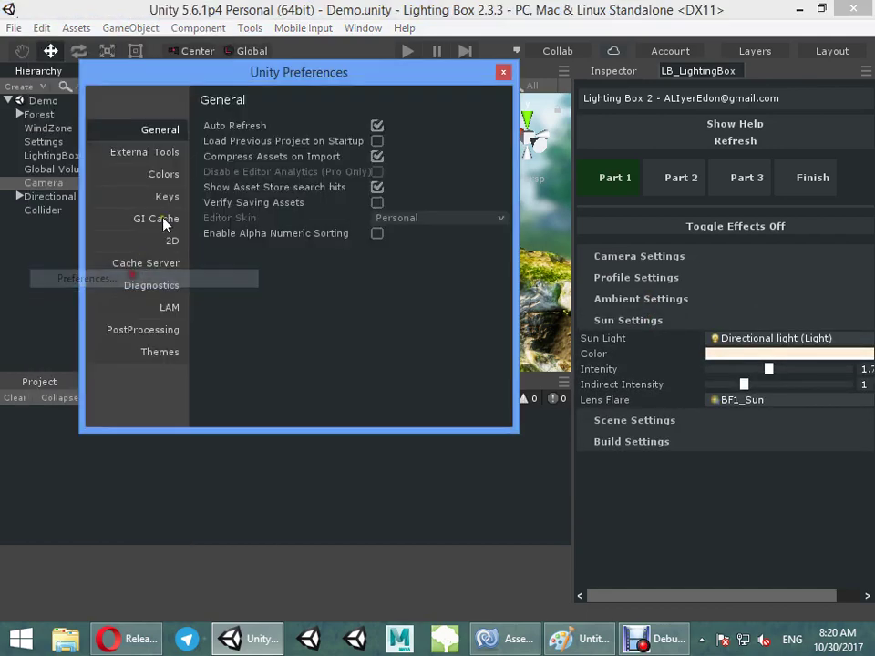
{"action": "left_click", "coordinate": [162, 354]}
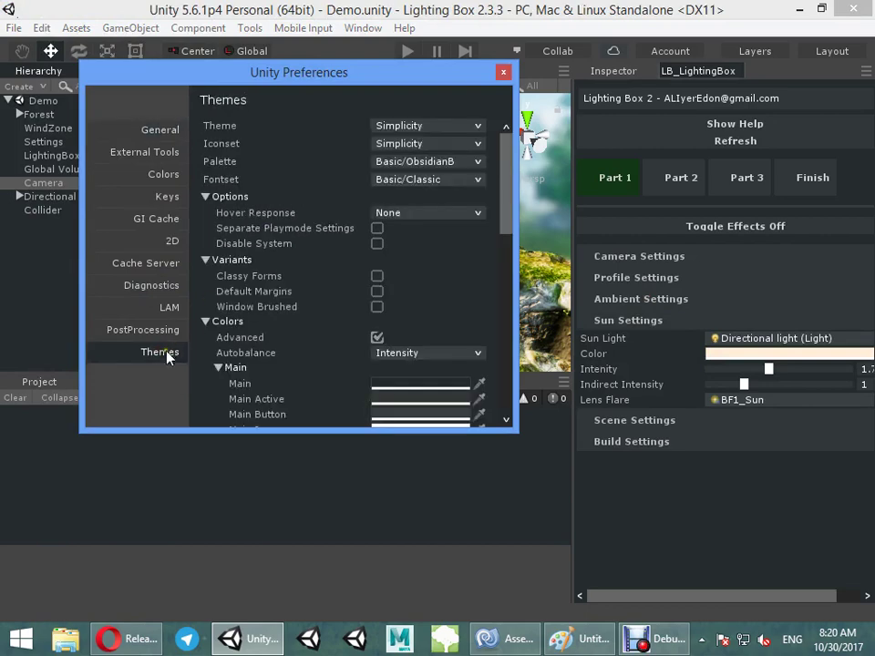
{"action": "left_click", "coordinate": [402, 127]}
{"action": "left_click", "coordinate": [403, 142]}
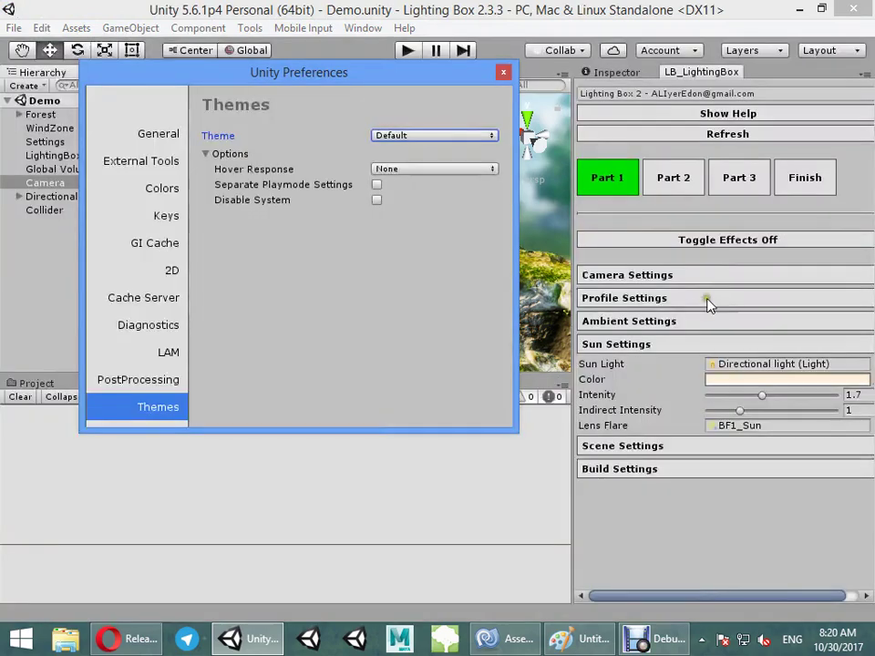
Step: Check the Profile, Ambient, Camera, Scene and Build Settings sections under the Default theme, and collapse Sun Settings
{"action": "left_click", "coordinate": [629, 298]}
{"action": "left_click", "coordinate": [634, 322]}
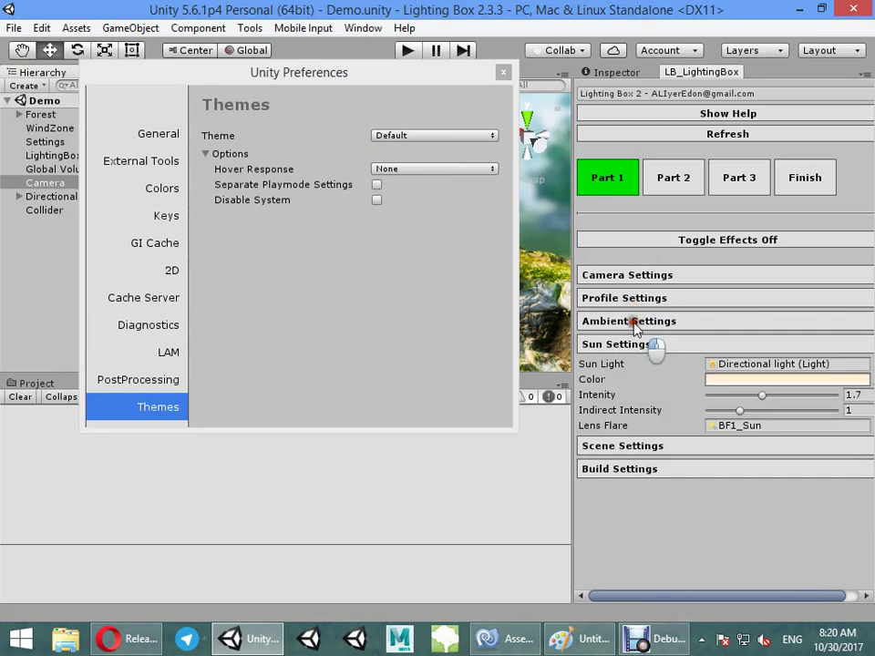
{"action": "left_click", "coordinate": [627, 298]}
{"action": "left_click", "coordinate": [628, 274]}
{"action": "left_click", "coordinate": [629, 275]}
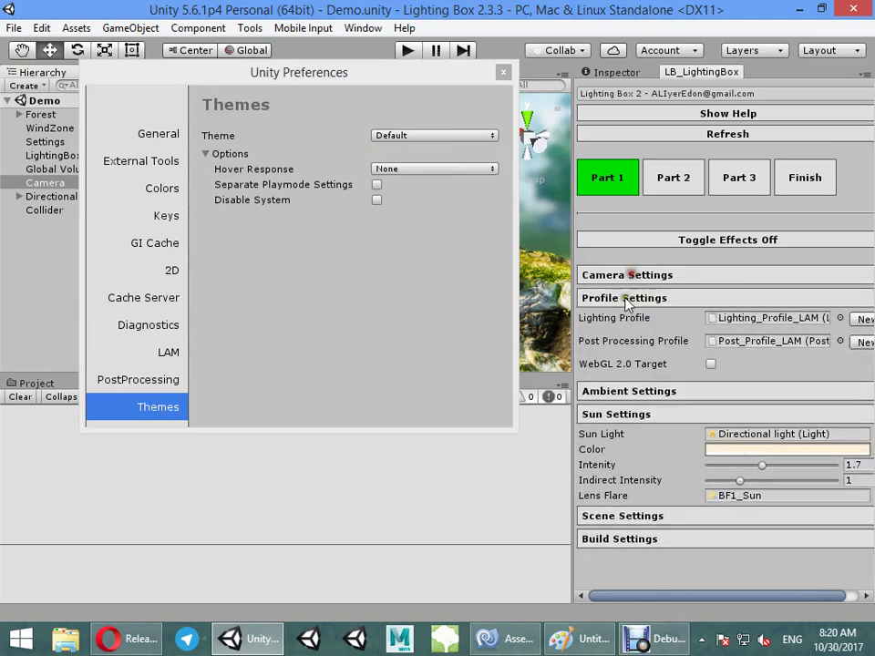
{"action": "left_click", "coordinate": [627, 298]}
{"action": "left_click", "coordinate": [619, 320]}
{"action": "left_click", "coordinate": [621, 322]}
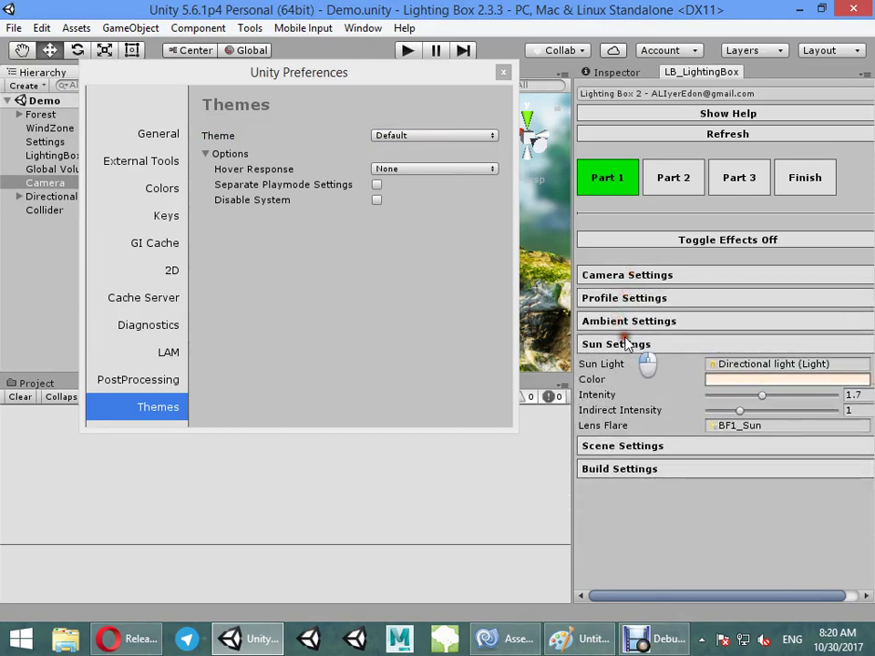
{"action": "left_click", "coordinate": [625, 344]}
{"action": "left_click", "coordinate": [621, 369]}
{"action": "left_click", "coordinate": [621, 367]}
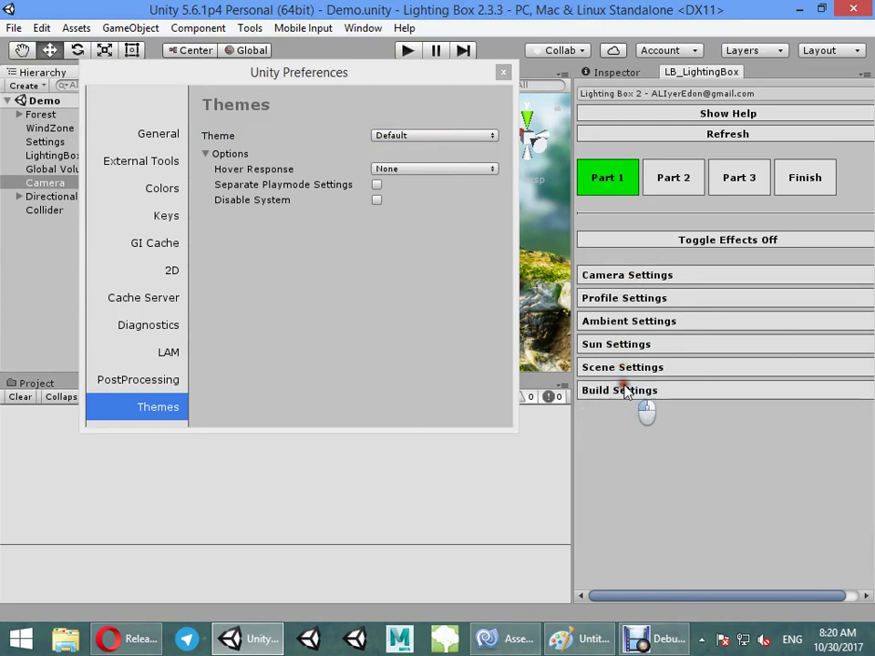
{"action": "left_click", "coordinate": [631, 391]}
{"action": "left_click", "coordinate": [633, 392]}
Step: Review the Scene, Sun, Profile and Camera Settings sections again, leave only Ambient Settings expanded, and close Preferences
{"action": "left_click", "coordinate": [637, 367]}
{"action": "left_click", "coordinate": [638, 362]}
{"action": "left_click", "coordinate": [634, 344]}
{"action": "left_click", "coordinate": [628, 298]}
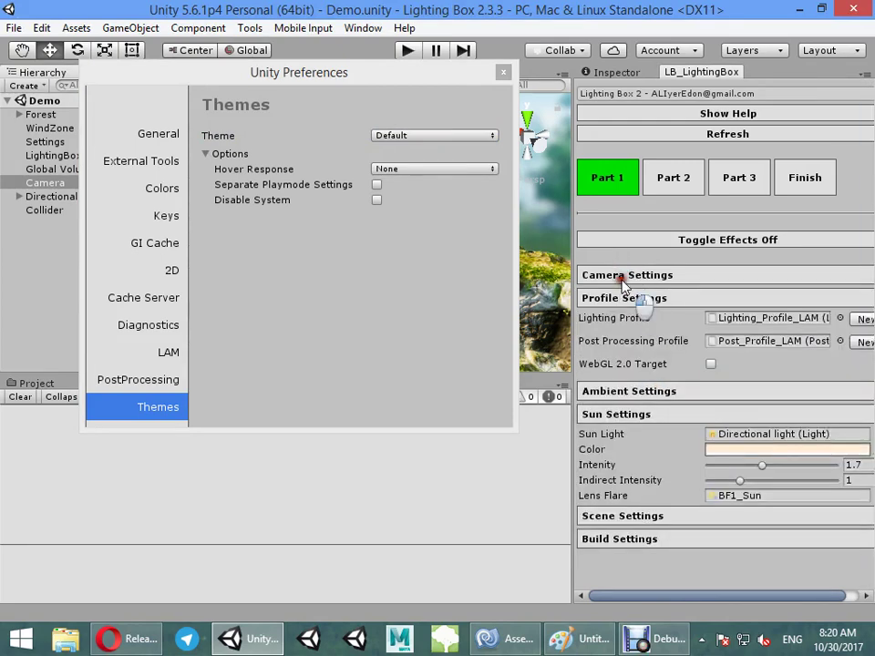
{"action": "left_click", "coordinate": [625, 276]}
{"action": "left_click", "coordinate": [625, 276]}
{"action": "left_click", "coordinate": [631, 298]}
{"action": "left_click", "coordinate": [631, 324]}
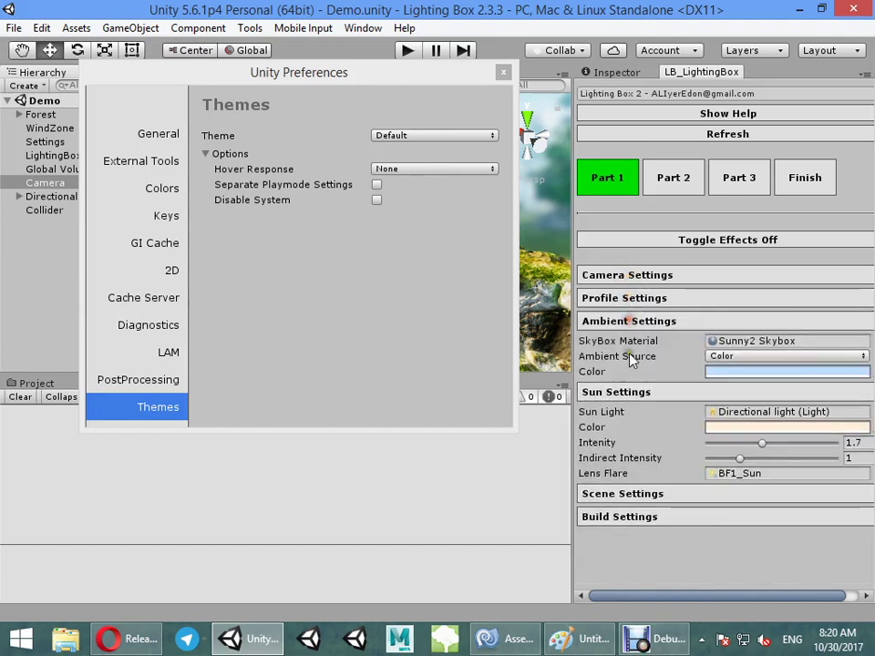
{"action": "left_click", "coordinate": [643, 393]}
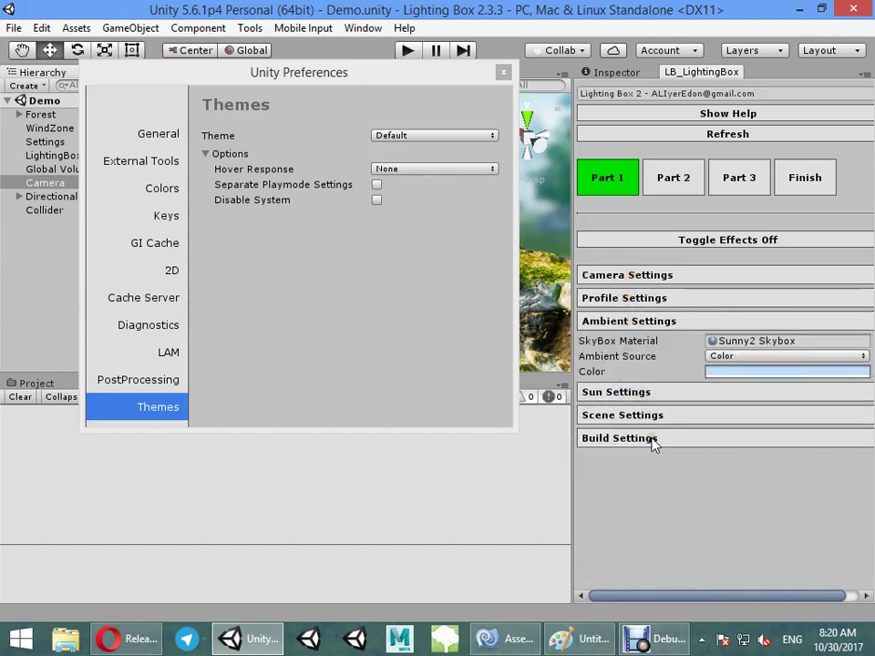
{"action": "left_click", "coordinate": [503, 72]}
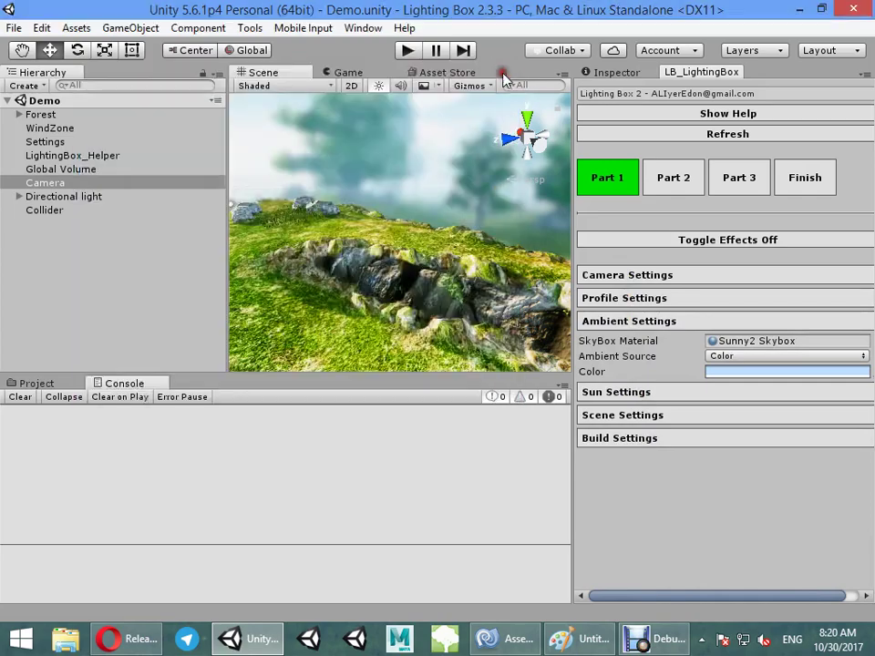